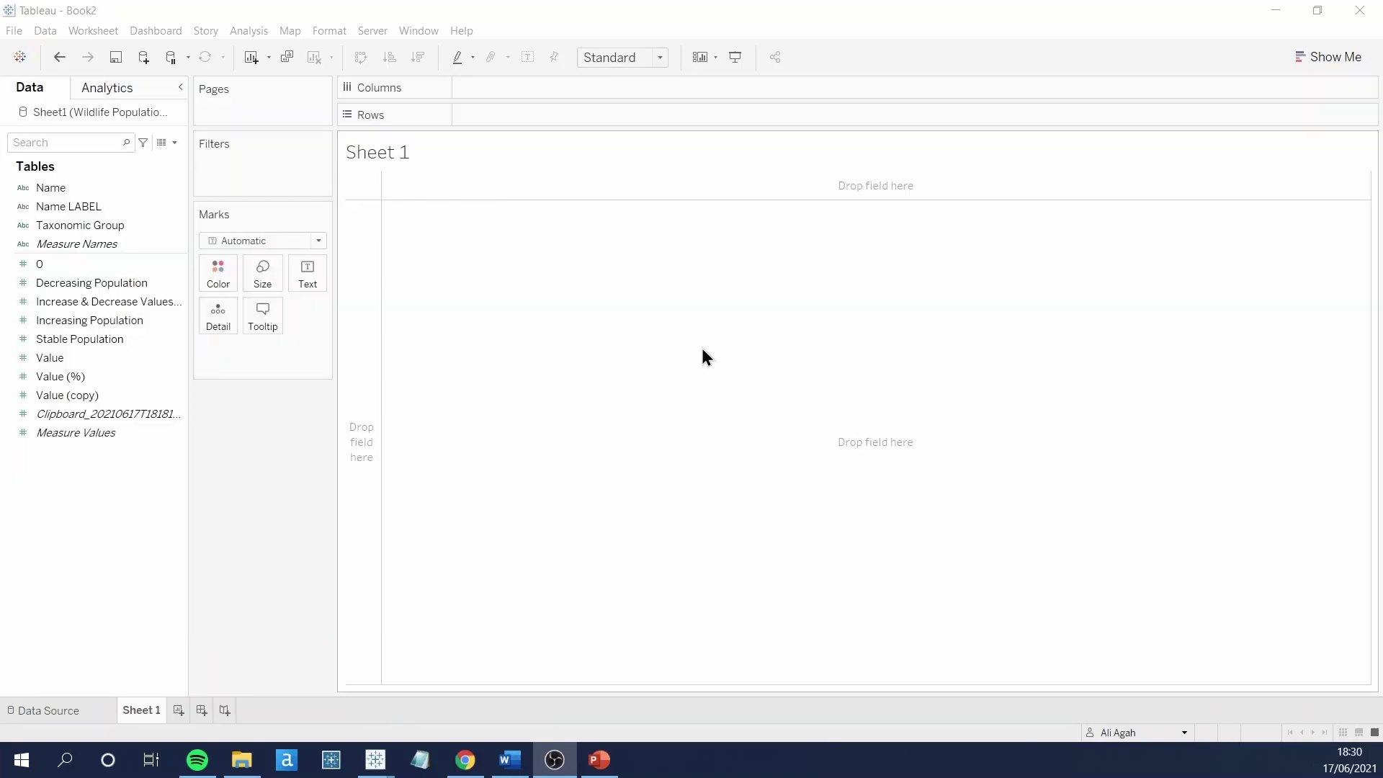
Place Taxonomic Group on Rows and fit the chart to Entire View
{"action": "left_click_drag", "start_coordinate": [65, 227], "coordinate": [495, 124]}
{"action": "left_click", "coordinate": [609, 64]}
{"action": "left_click", "coordinate": [634, 121]}
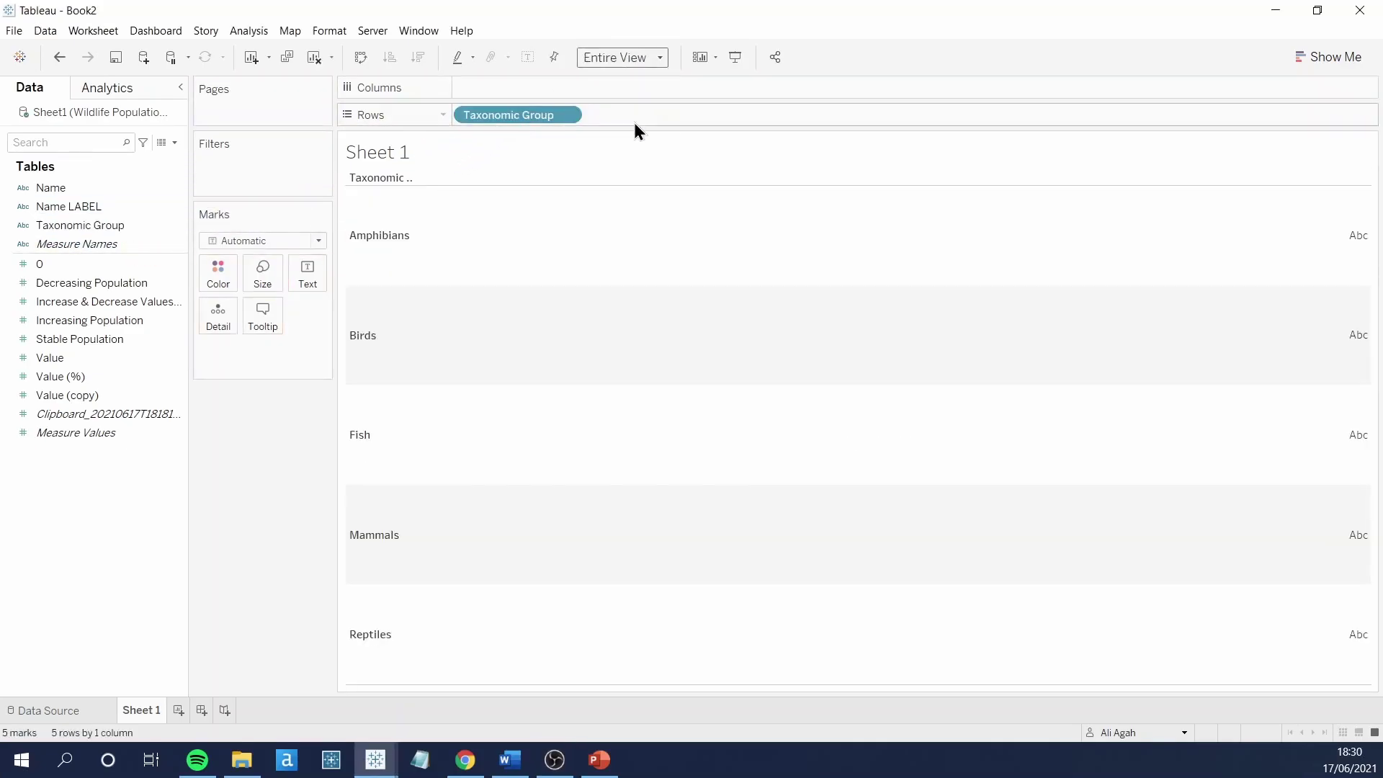
Switch the mark type to Shape and put Taxonomic Group on Shape
{"action": "left_click", "coordinate": [234, 246]}
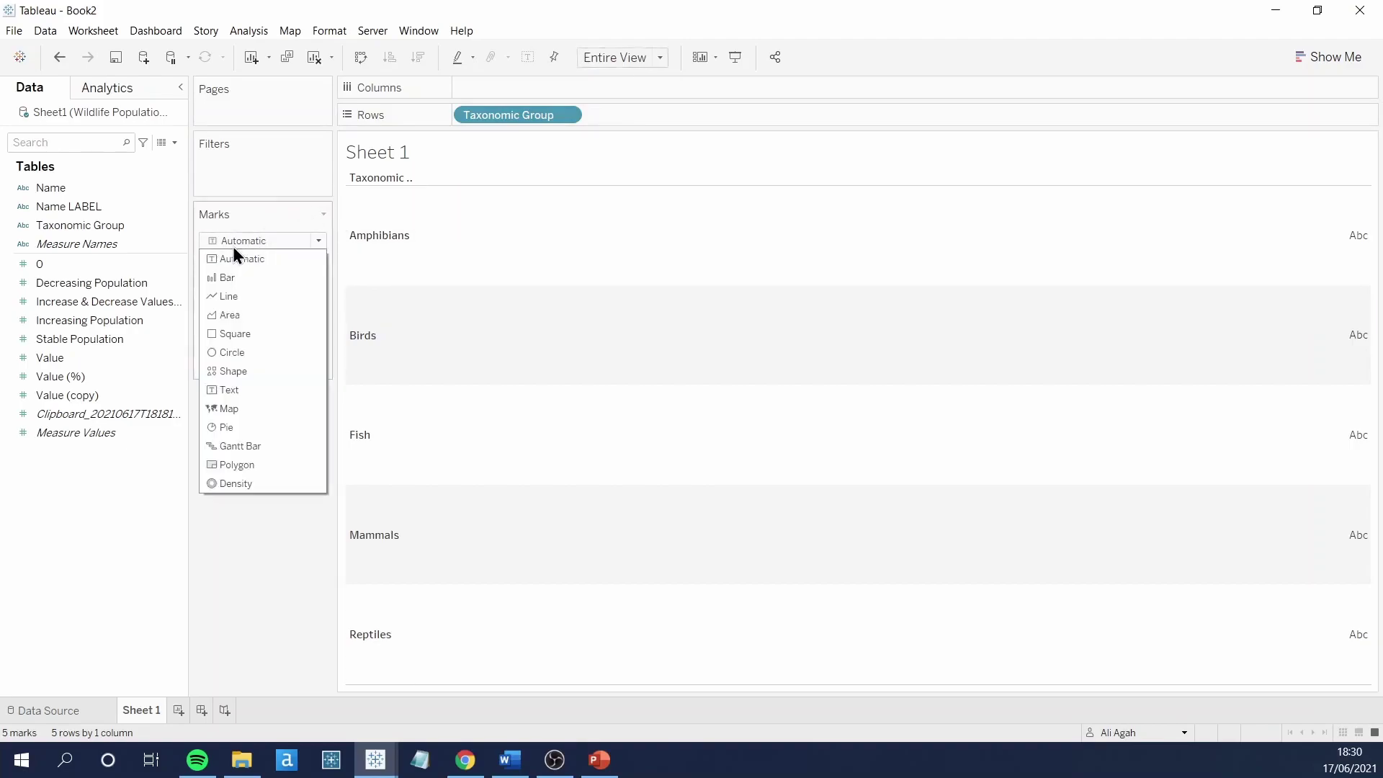
{"action": "left_click", "coordinate": [235, 372]}
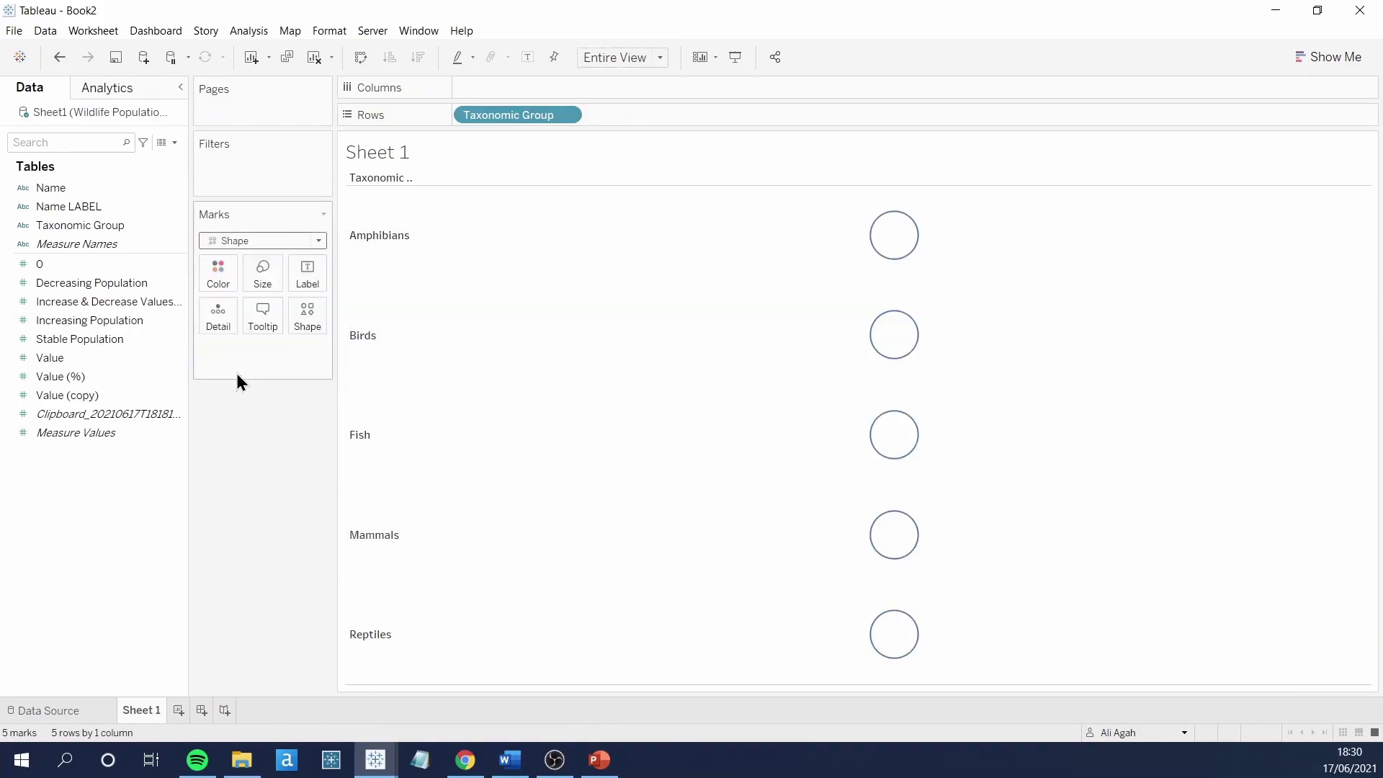
{"action": "mouse_move", "coordinate": [80, 224]}
{"action": "left_mouse_down"}
{"action": "mouse_move", "coordinate": [262, 346]}
{"action": "mouse_move", "coordinate": [302, 312]}
{"action": "left_mouse_up"}
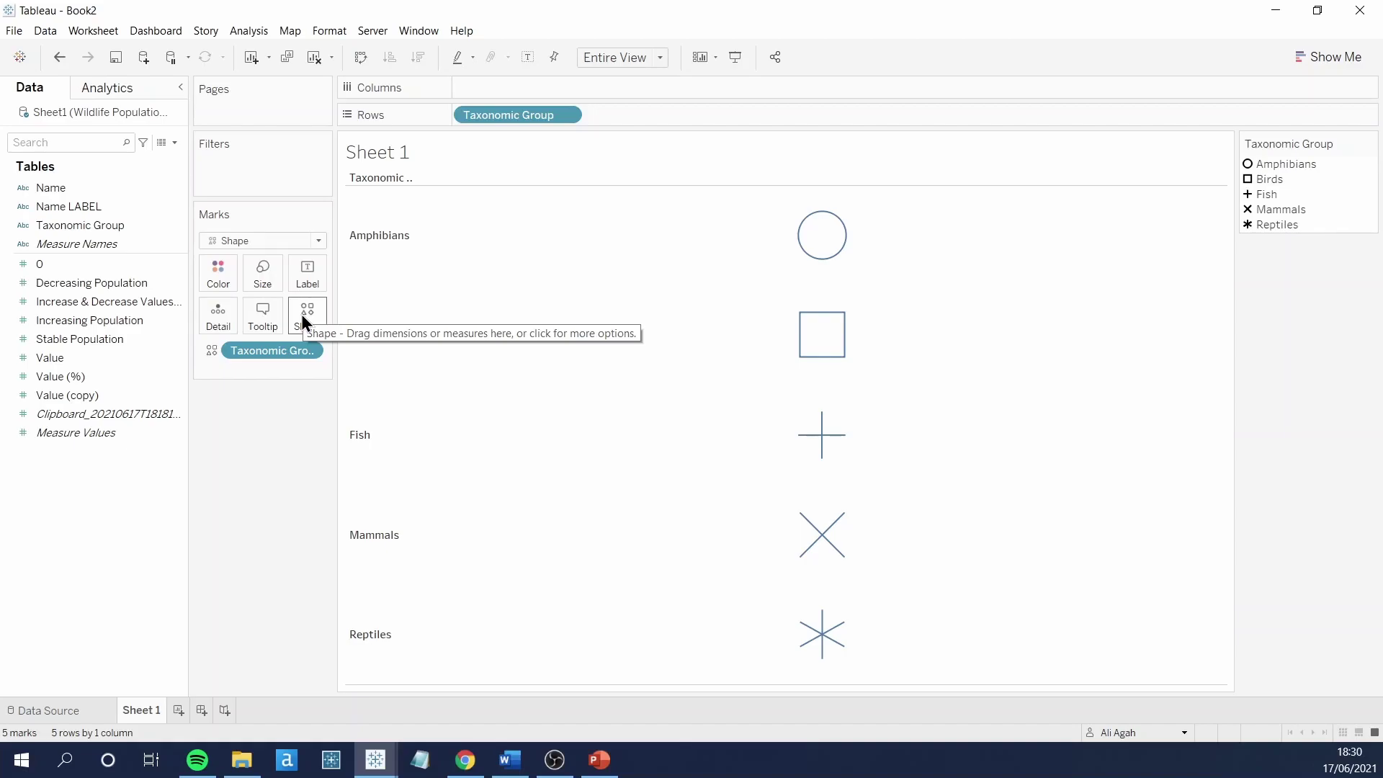
Label each shape with its group name and Stable Population, aligned bottom centre
{"action": "left_click_drag", "start_coordinate": [80, 225], "coordinate": [322, 279]}
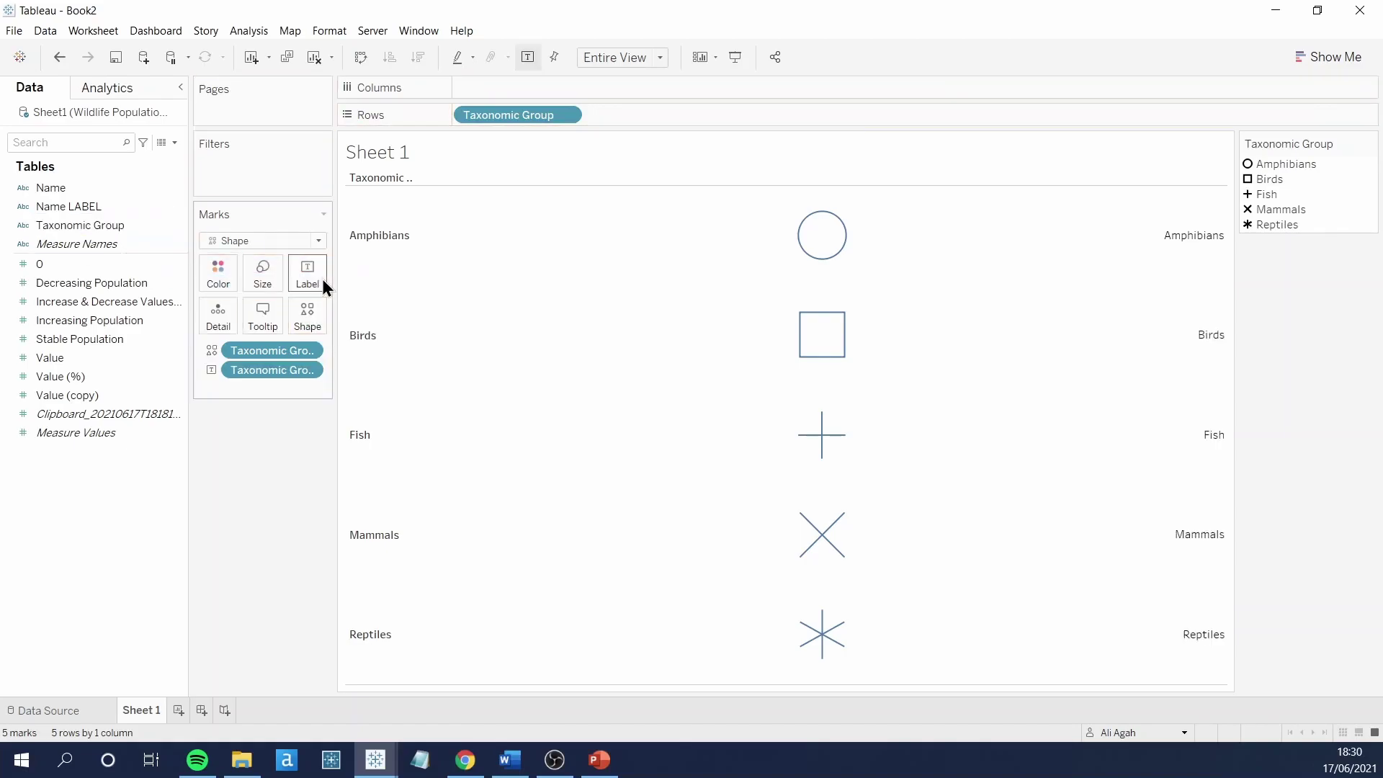
{"action": "left_click_drag", "start_coordinate": [75, 337], "coordinate": [303, 281]}
{"action": "left_click", "coordinate": [306, 275]}
{"action": "left_click", "coordinate": [406, 393]}
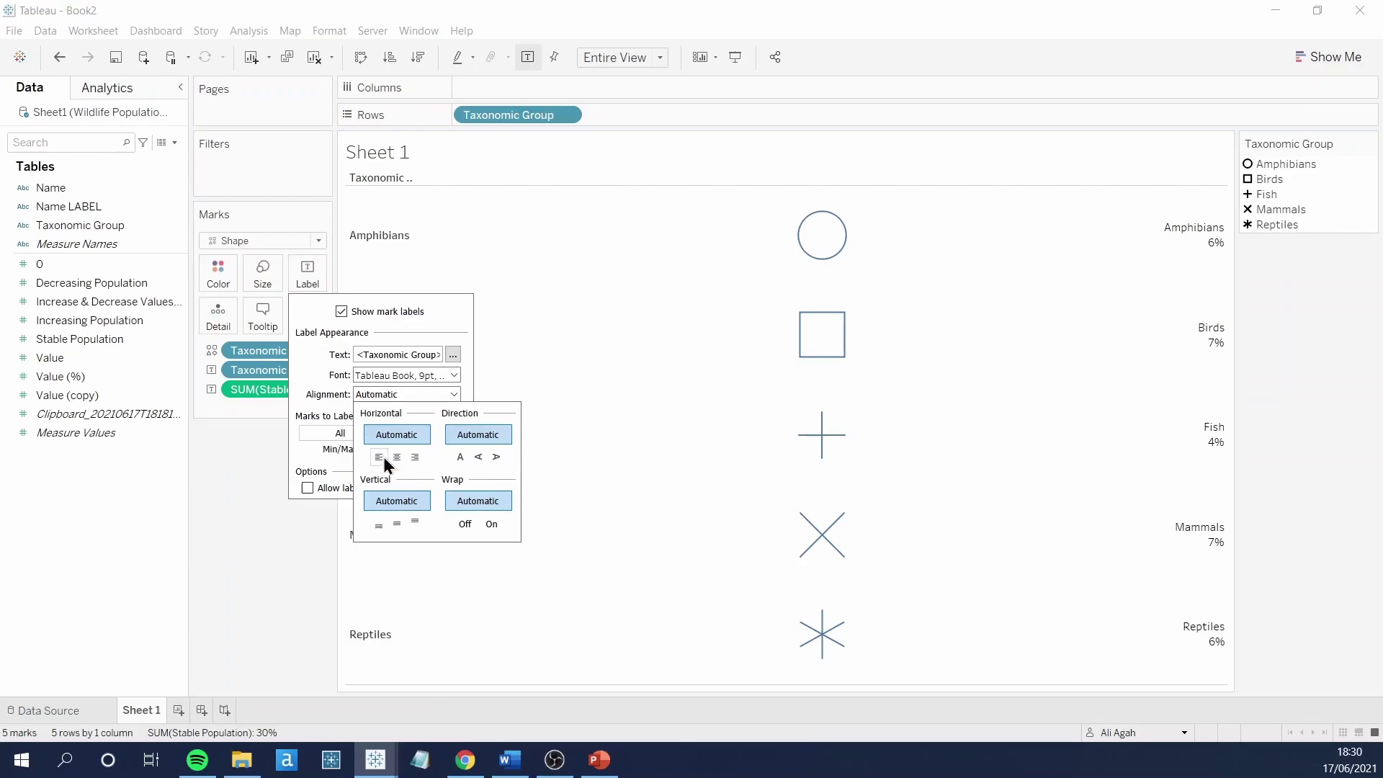
{"action": "left_click", "coordinate": [397, 456]}
{"action": "left_click", "coordinate": [379, 525]}
{"action": "left_click", "coordinate": [406, 375]}
{"action": "left_click", "coordinate": [308, 282]}
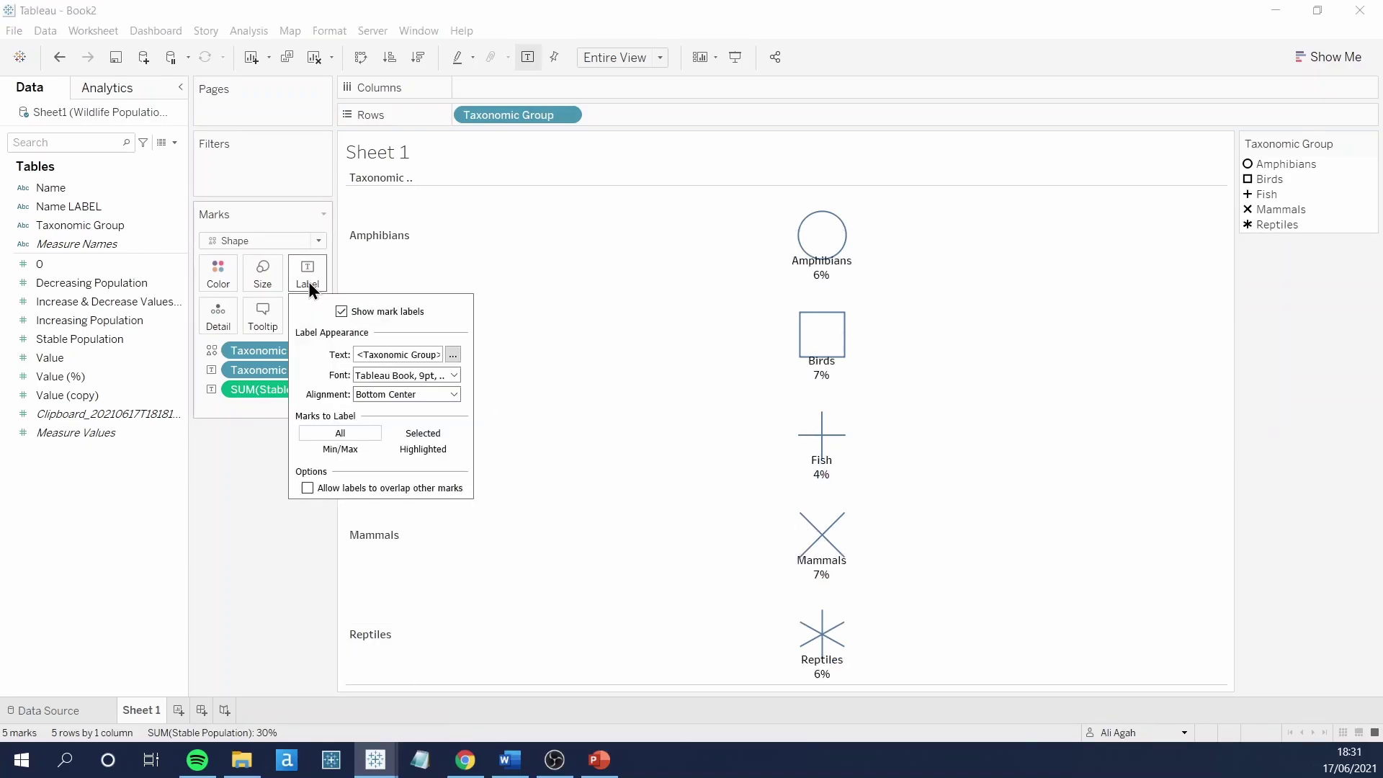
Make the shapes smaller and hide the row headers
{"action": "left_click", "coordinate": [307, 282]}
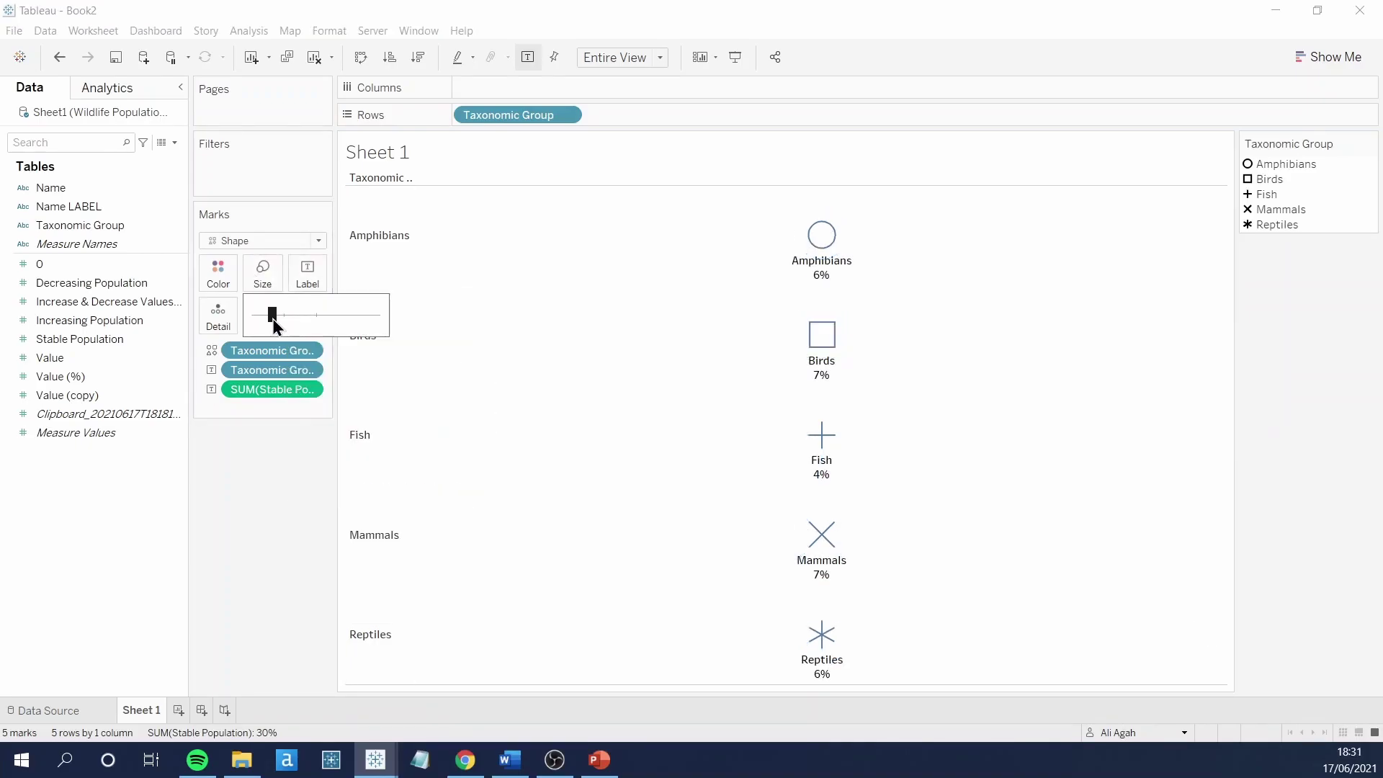
{"action": "right_click", "coordinate": [373, 247]}
{"action": "left_click", "coordinate": [399, 347]}
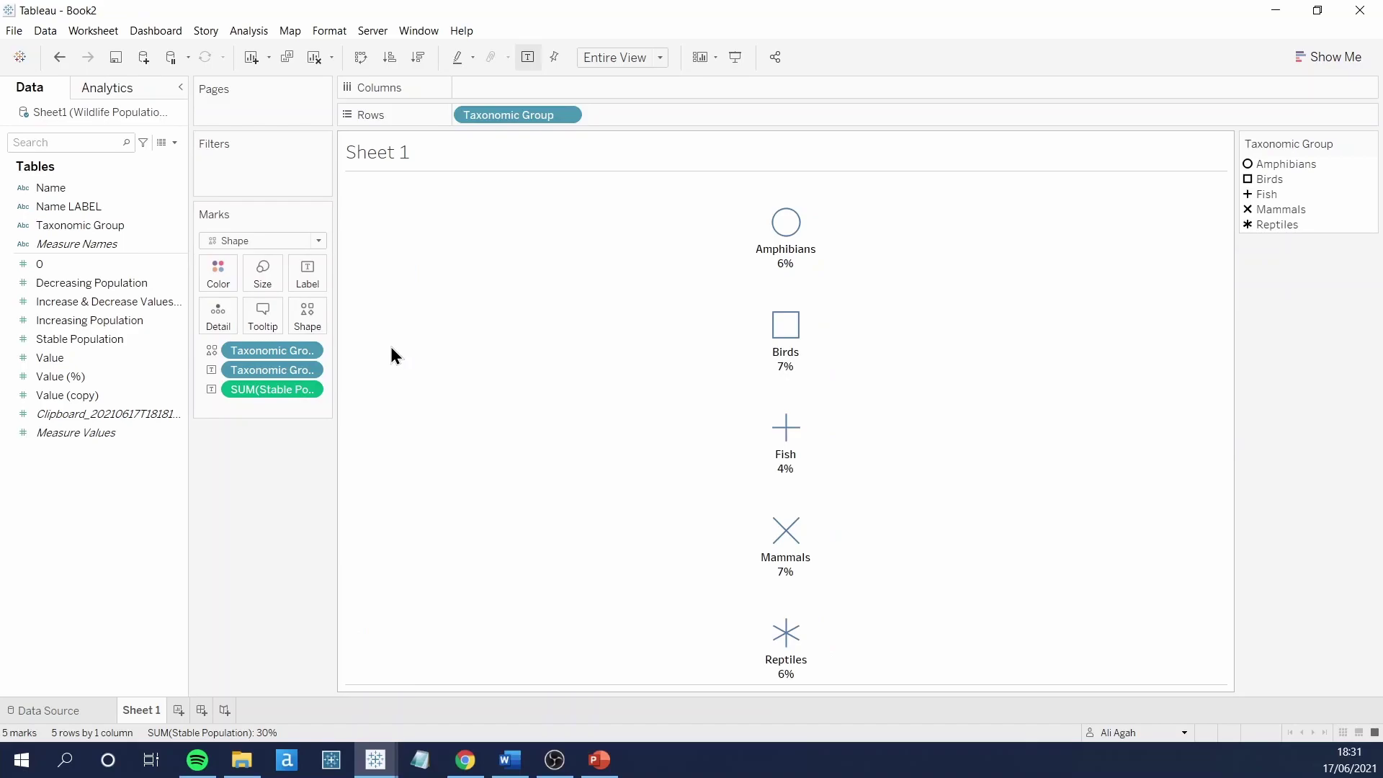
{"action": "left_click", "coordinate": [315, 313]}
{"action": "left_click_drag", "start_coordinate": [655, 213], "coordinate": [451, 230]}
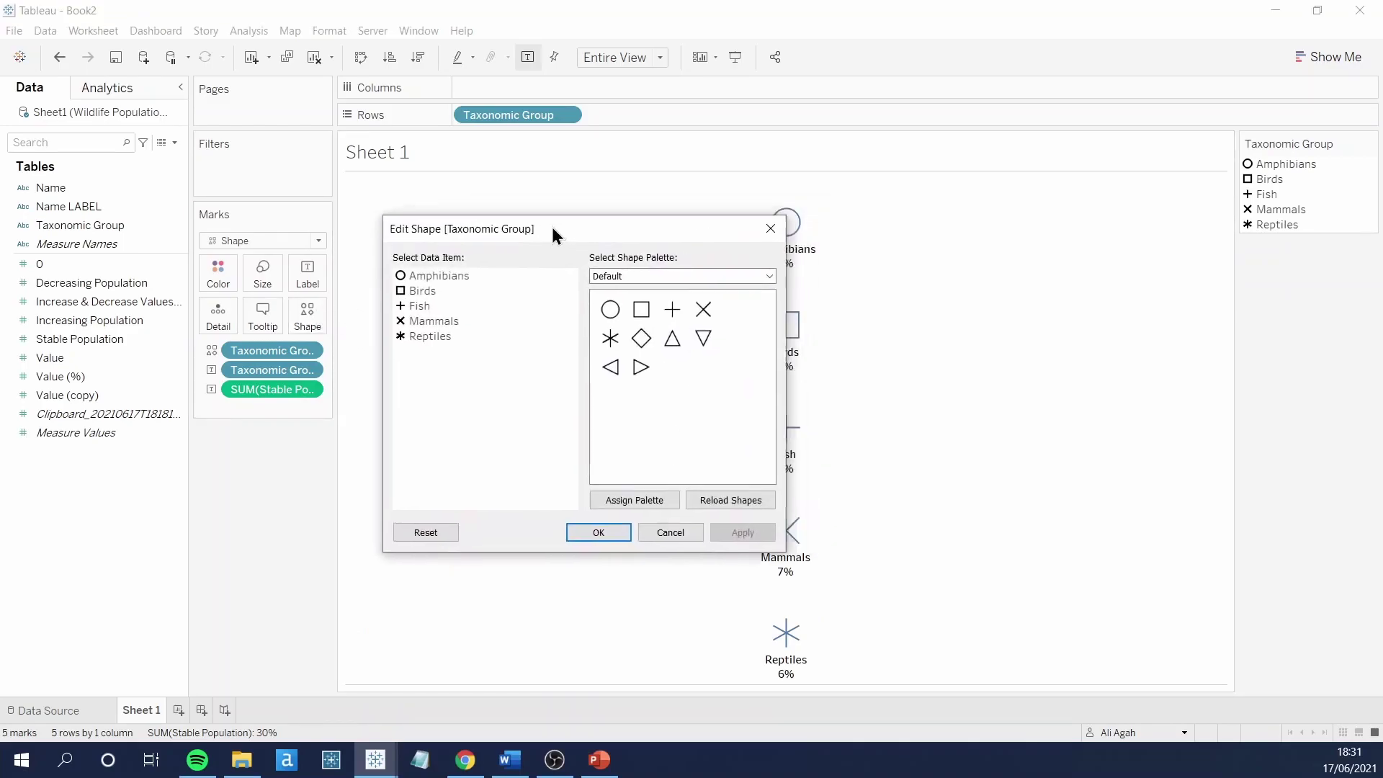
{"action": "left_click", "coordinate": [599, 280]}
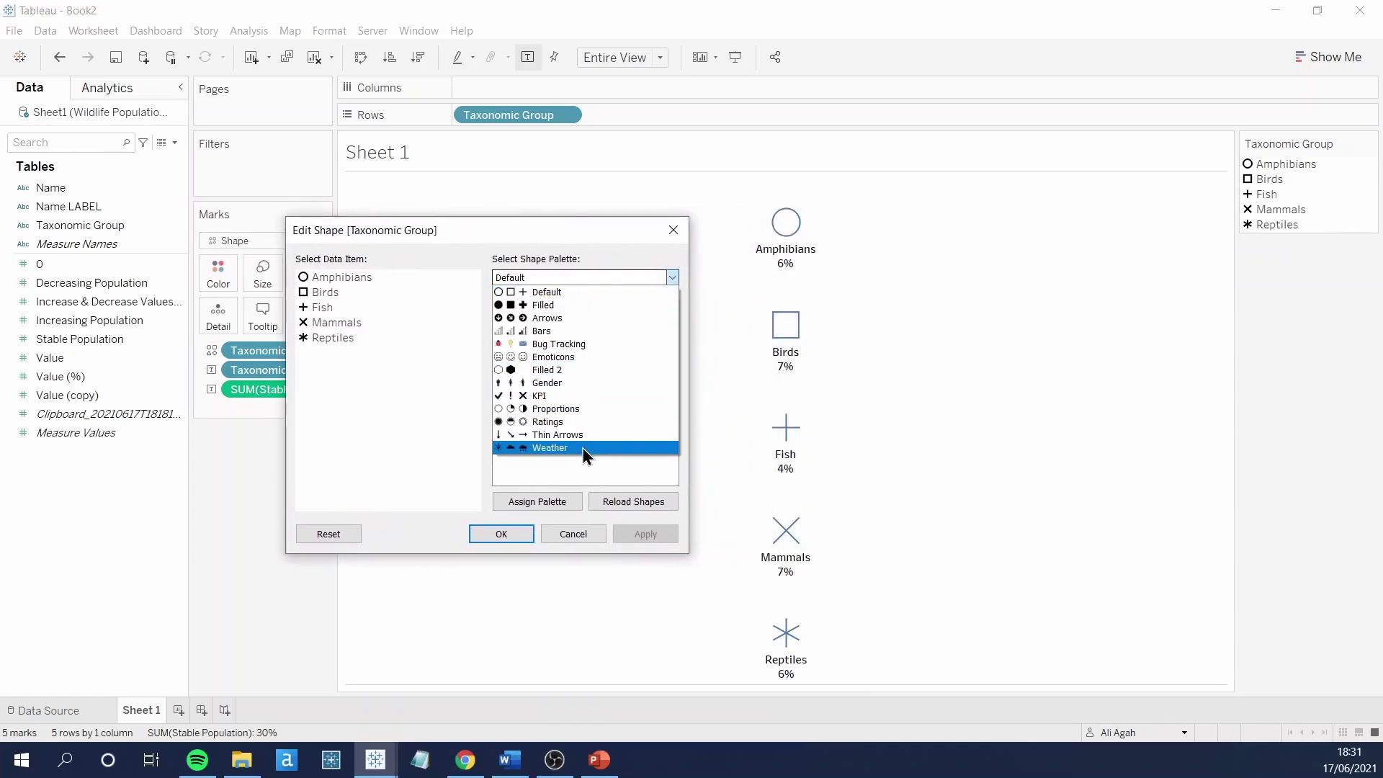
{"action": "left_click", "coordinate": [576, 352]}
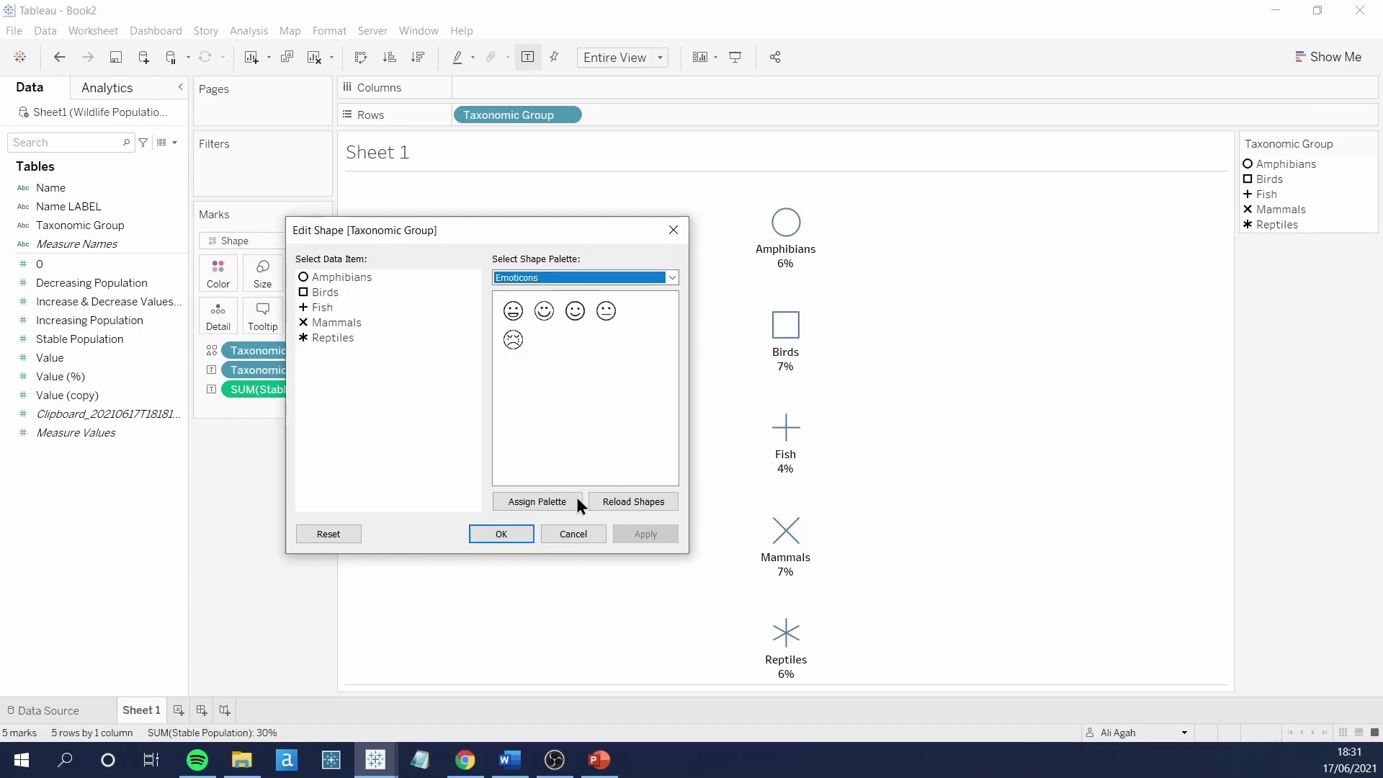
{"action": "left_click", "coordinate": [573, 532]}
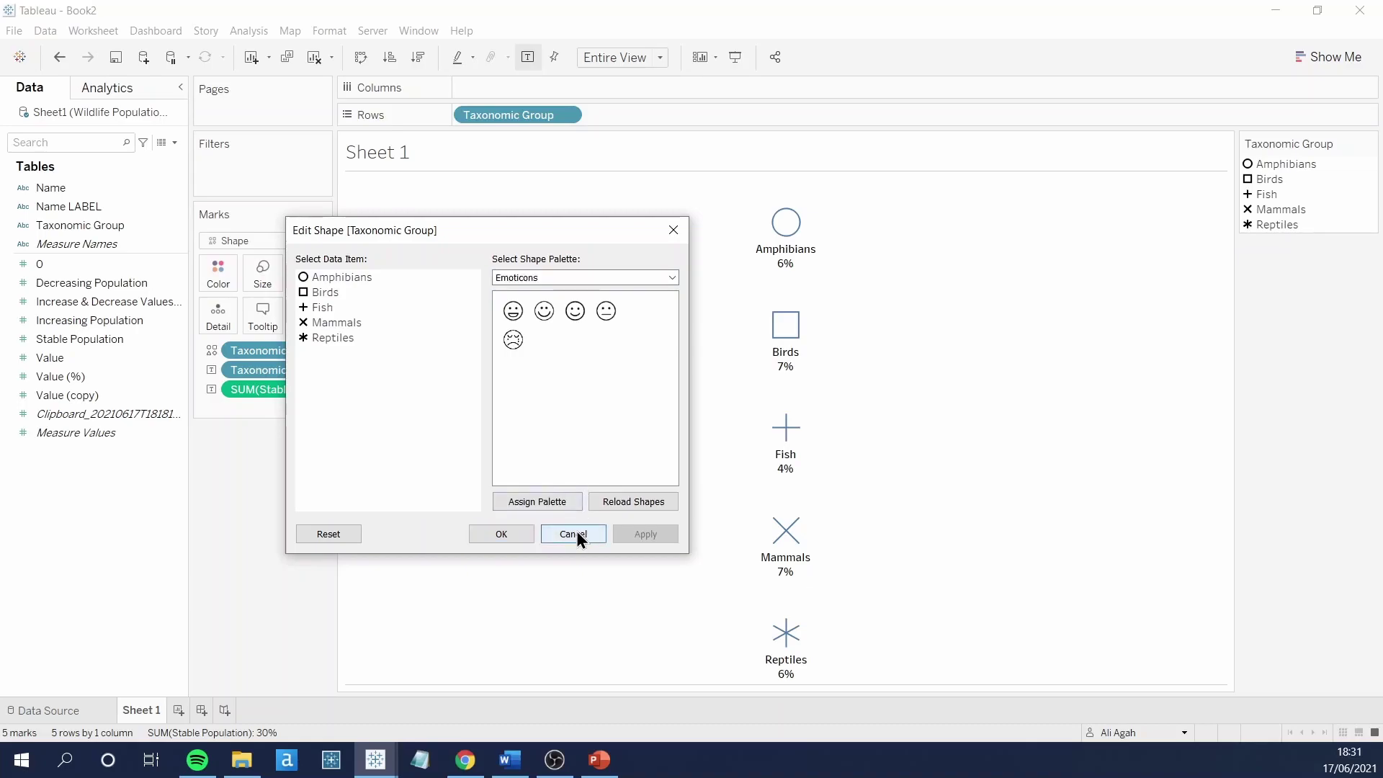
Browse to the KPI folder under My Tableau Repository > Shapes
{"action": "left_click", "coordinate": [228, 770]}
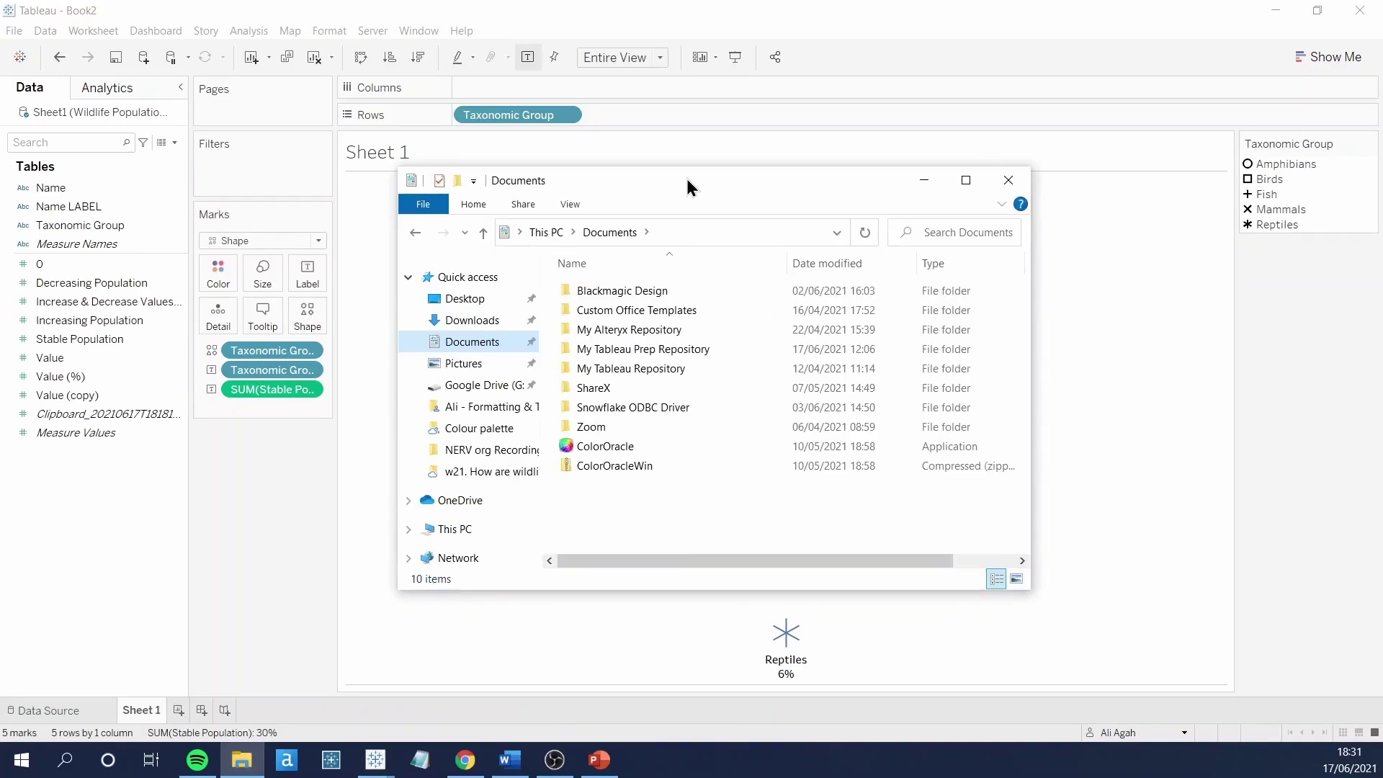
{"action": "double_click", "coordinate": [615, 368]}
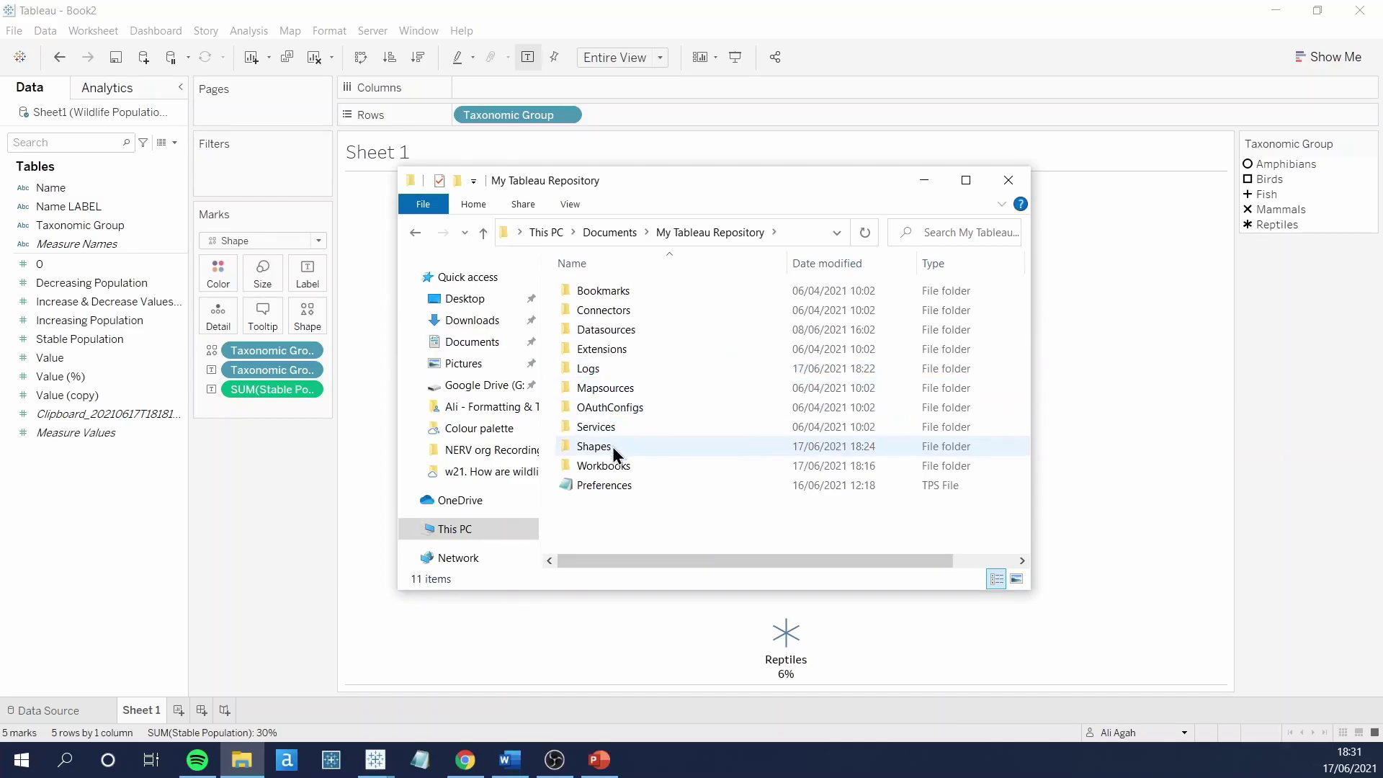
{"action": "left_click", "coordinate": [613, 448]}
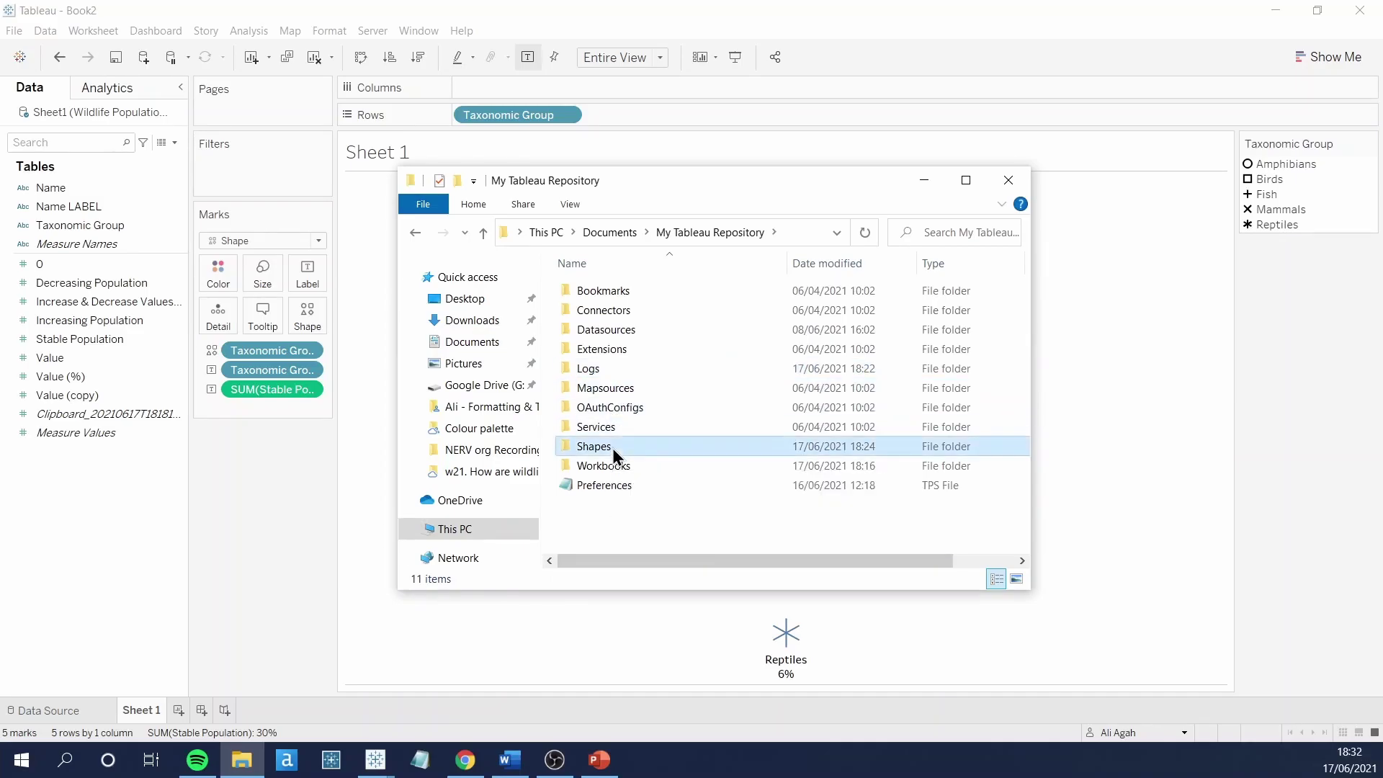
{"action": "double_click", "coordinate": [613, 449]}
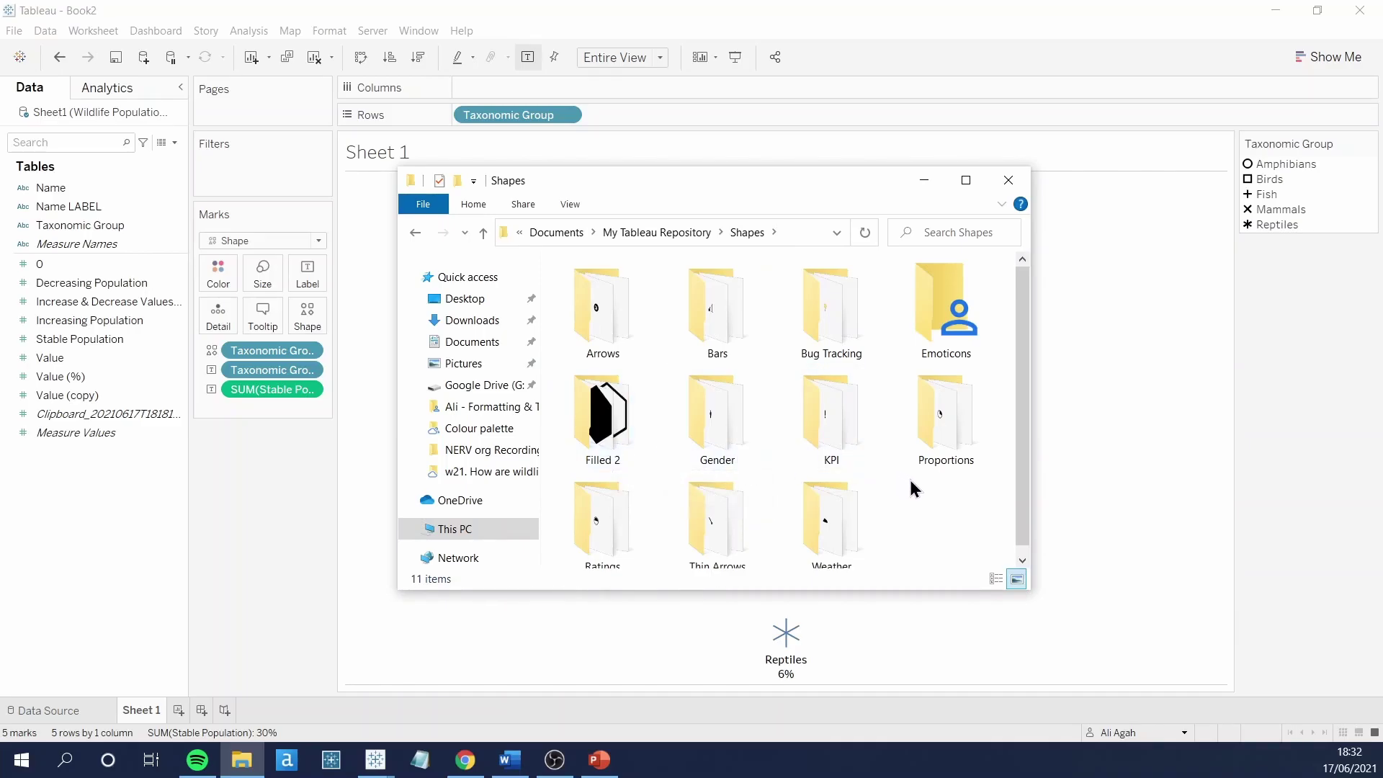
{"action": "double_click", "coordinate": [841, 406]}
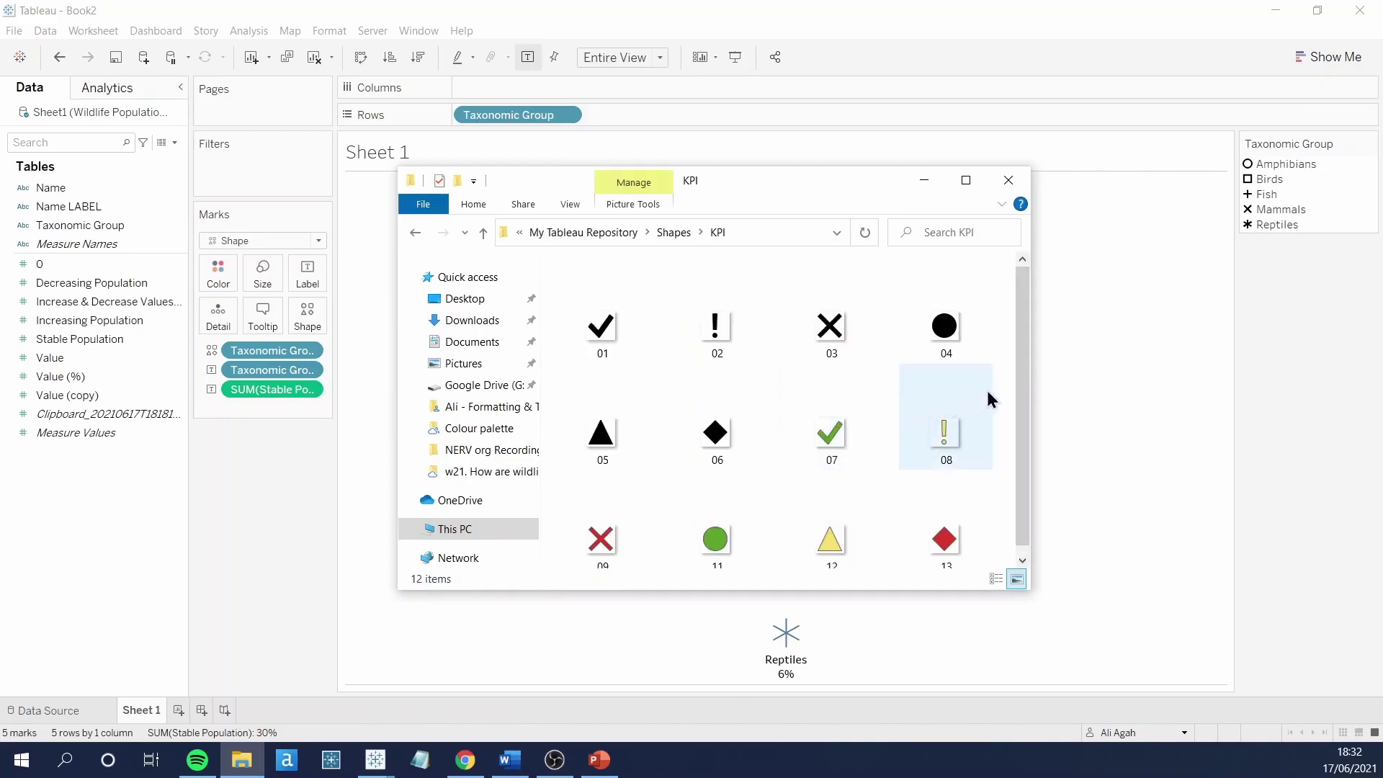
{"action": "scroll", "coordinate": [1026, 384], "scroll_direction": "down", "scroll_amount": 1}
Confirm KPI shape 07 is a PNG file, then go back to Shapes
{"action": "left_click", "coordinate": [832, 439]}
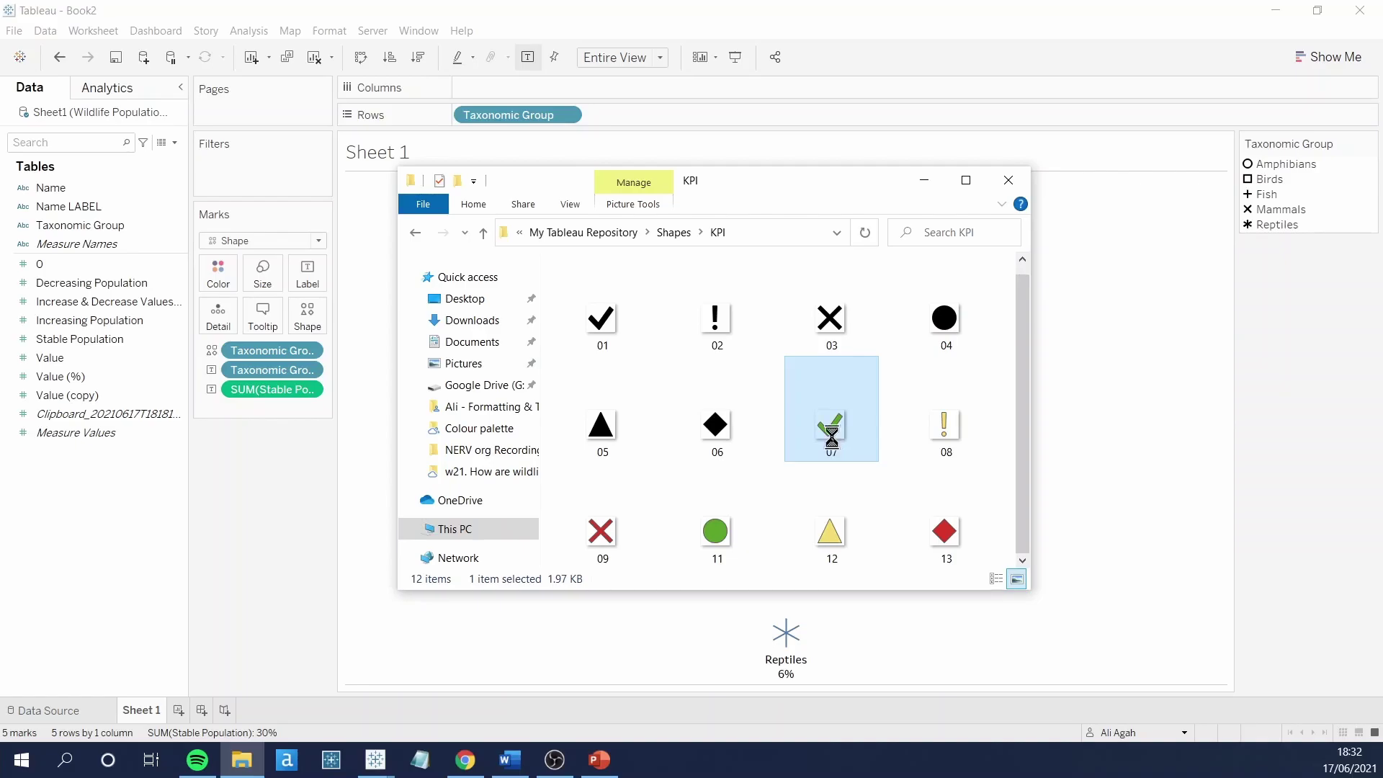
{"action": "right_click", "coordinate": [832, 444]}
{"action": "left_click", "coordinate": [875, 725]}
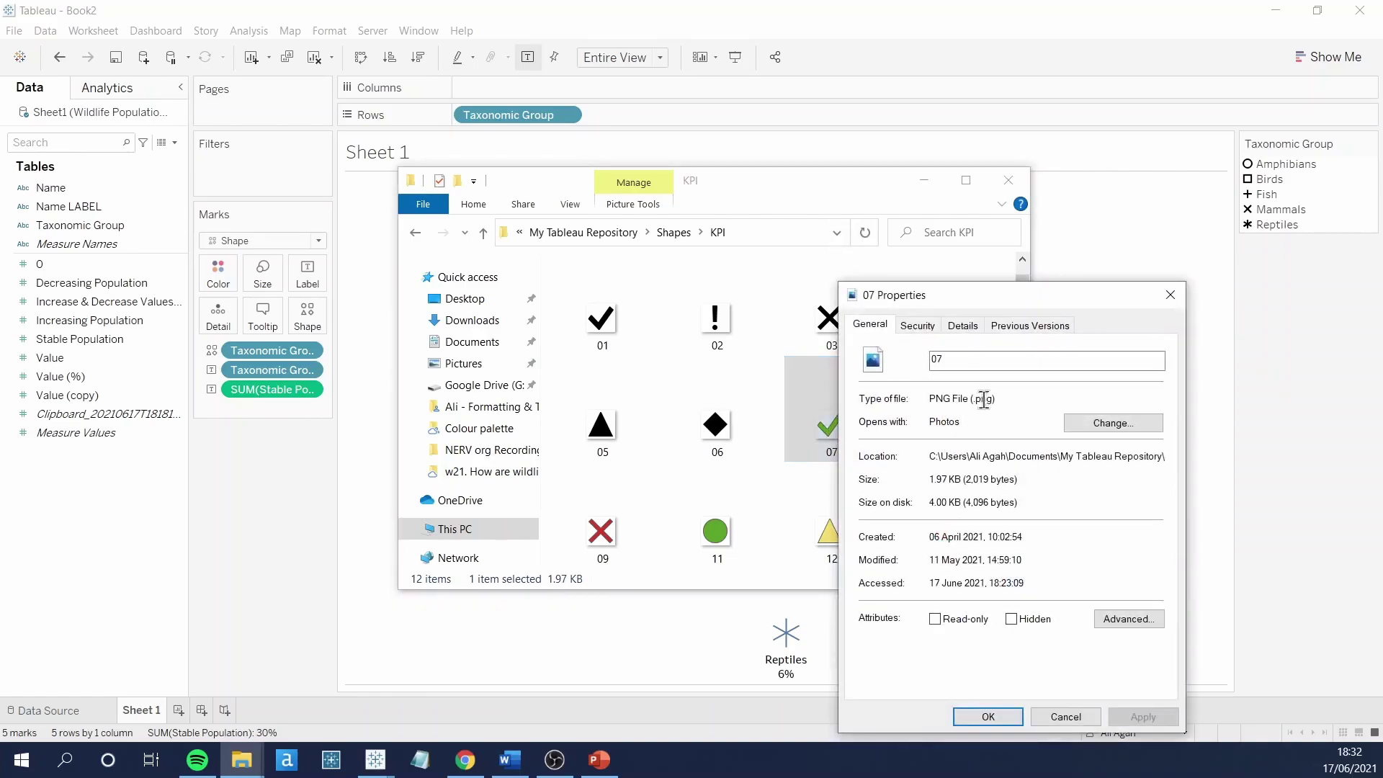
{"action": "left_click_drag", "start_coordinate": [1003, 398], "coordinate": [926, 412]}
{"action": "left_click", "coordinate": [1063, 719]}
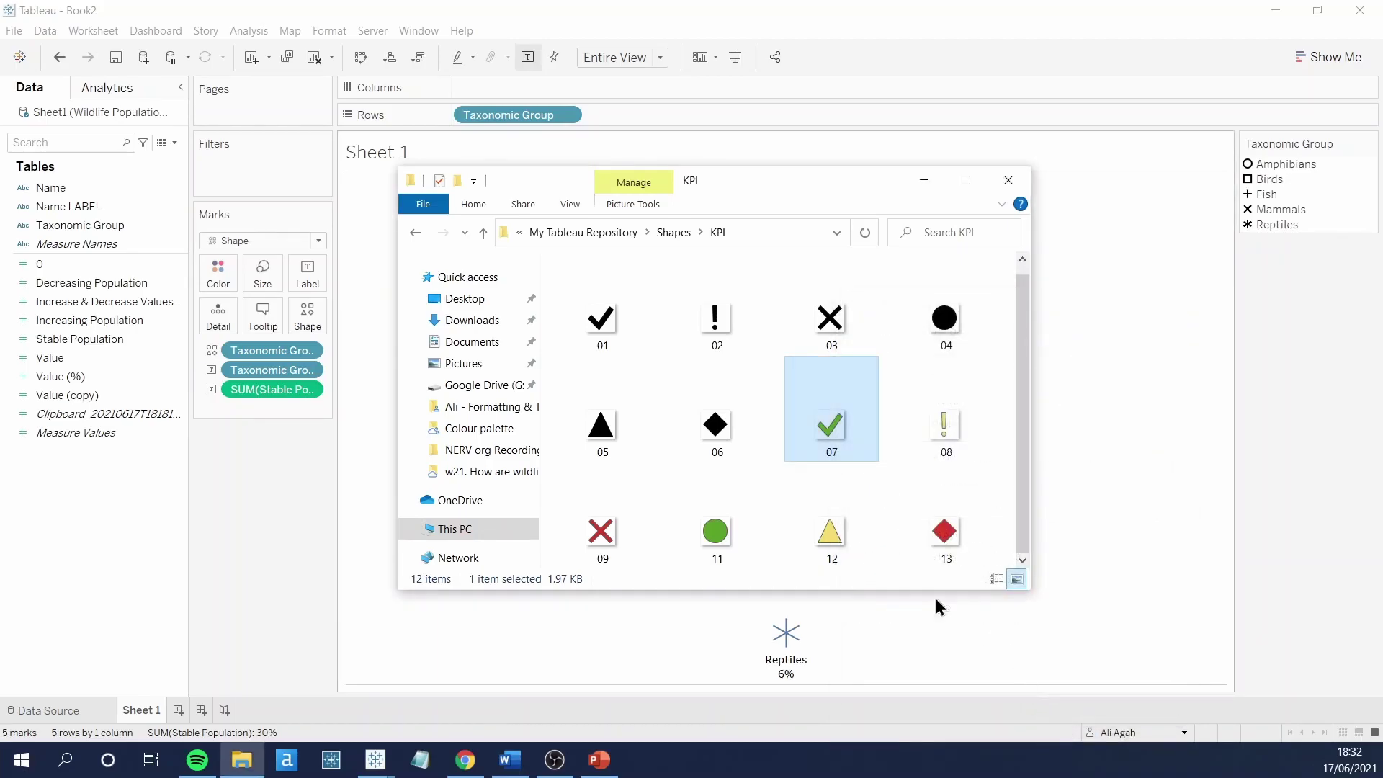
{"action": "left_click", "coordinate": [412, 236]}
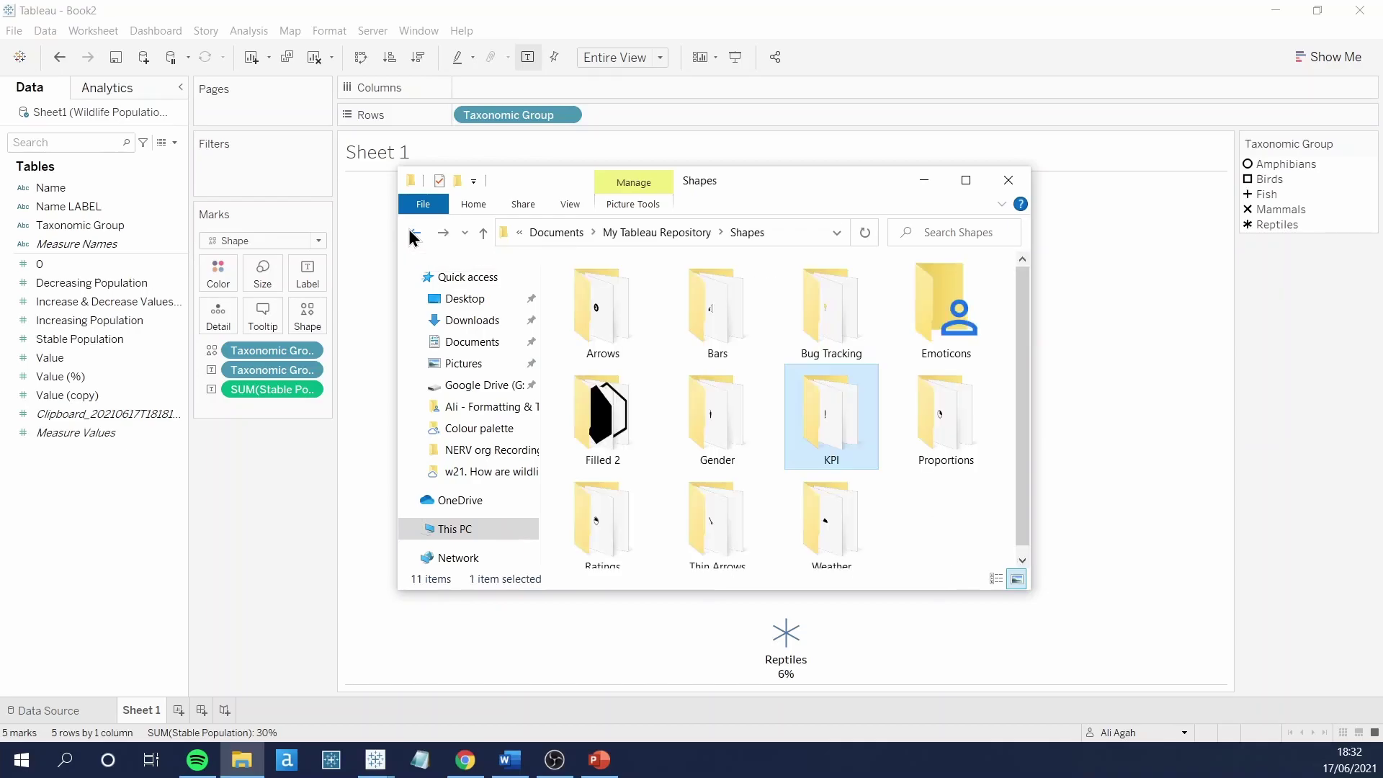
Create a new folder named Animals inside the Shapes folder
{"action": "right_click", "coordinate": [948, 526]}
{"action": "mouse_move", "coordinate": [992, 474]}
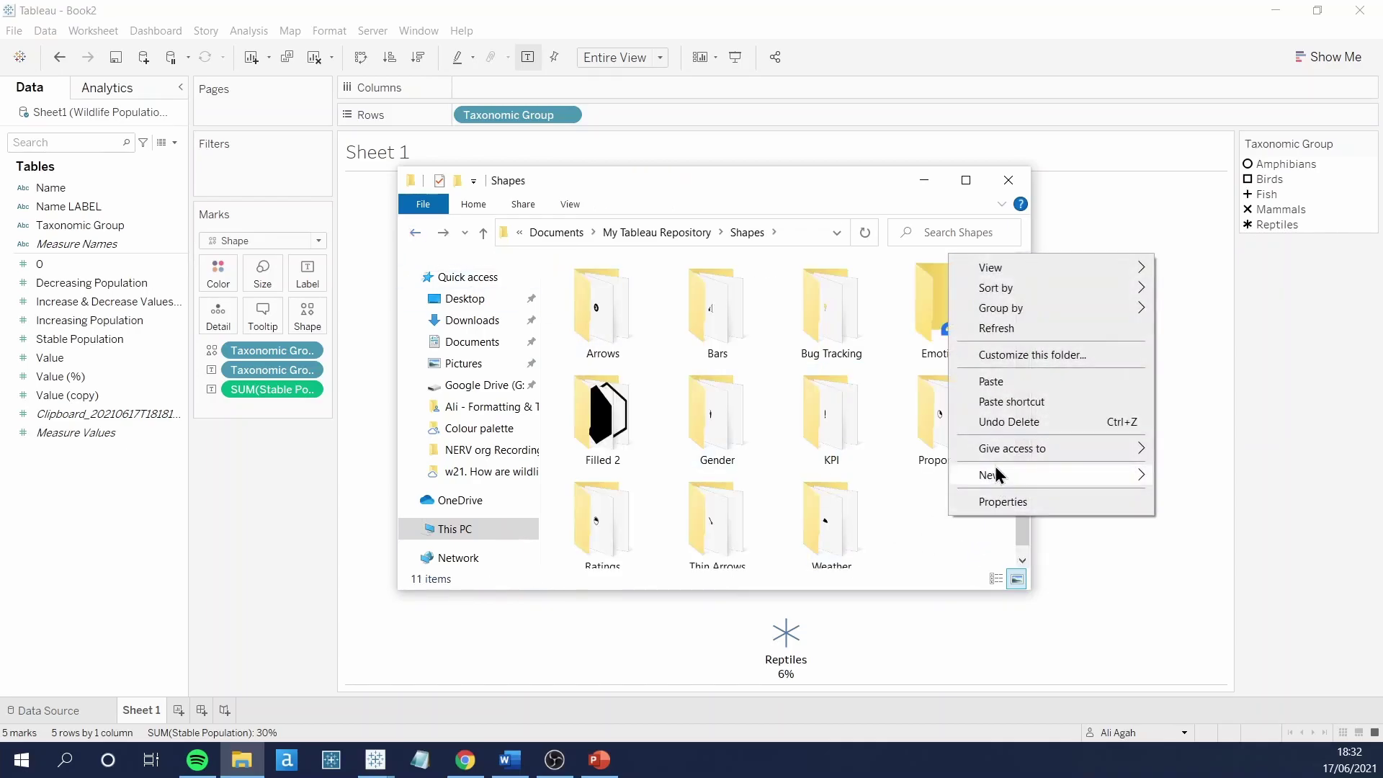
{"action": "left_click", "coordinate": [797, 186]}
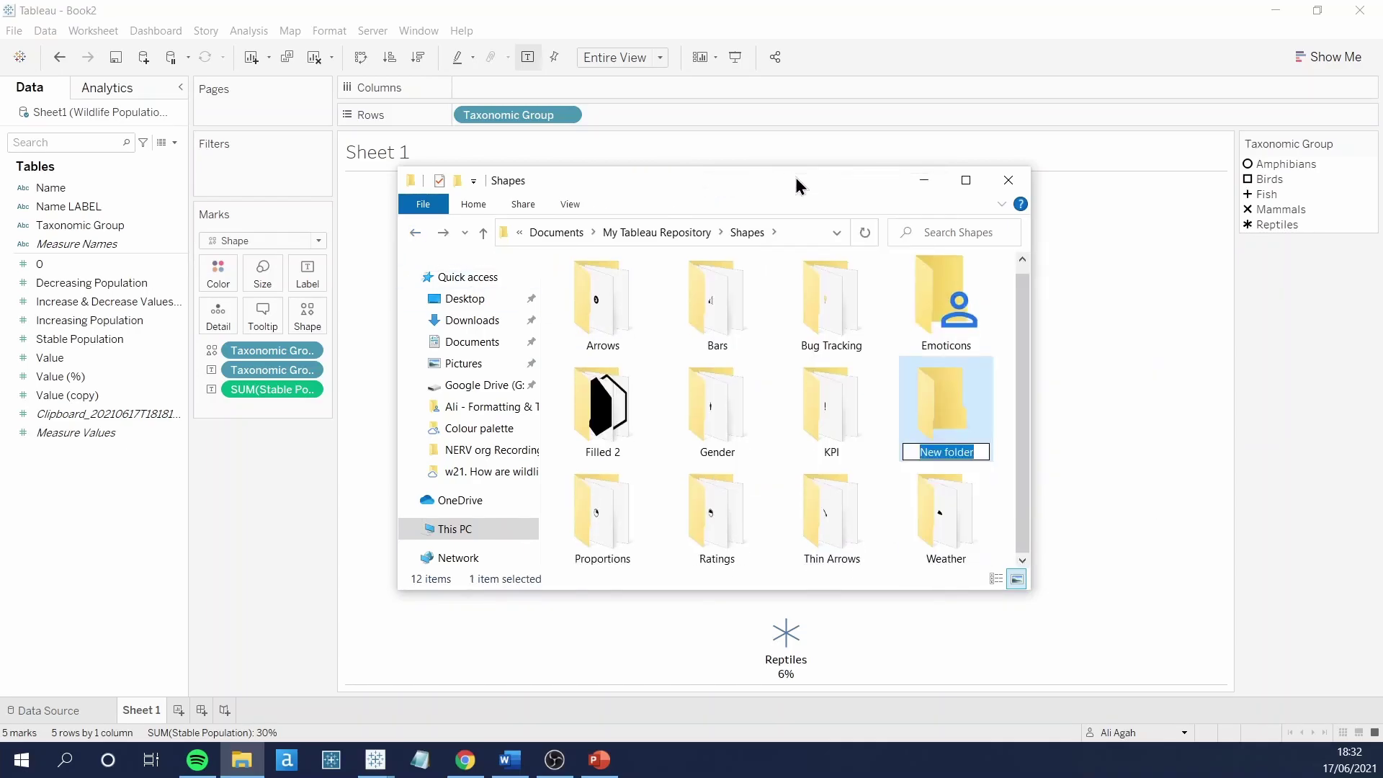
{"action": "type", "text": "Animals"}
{"action": "key", "text": "Return"}
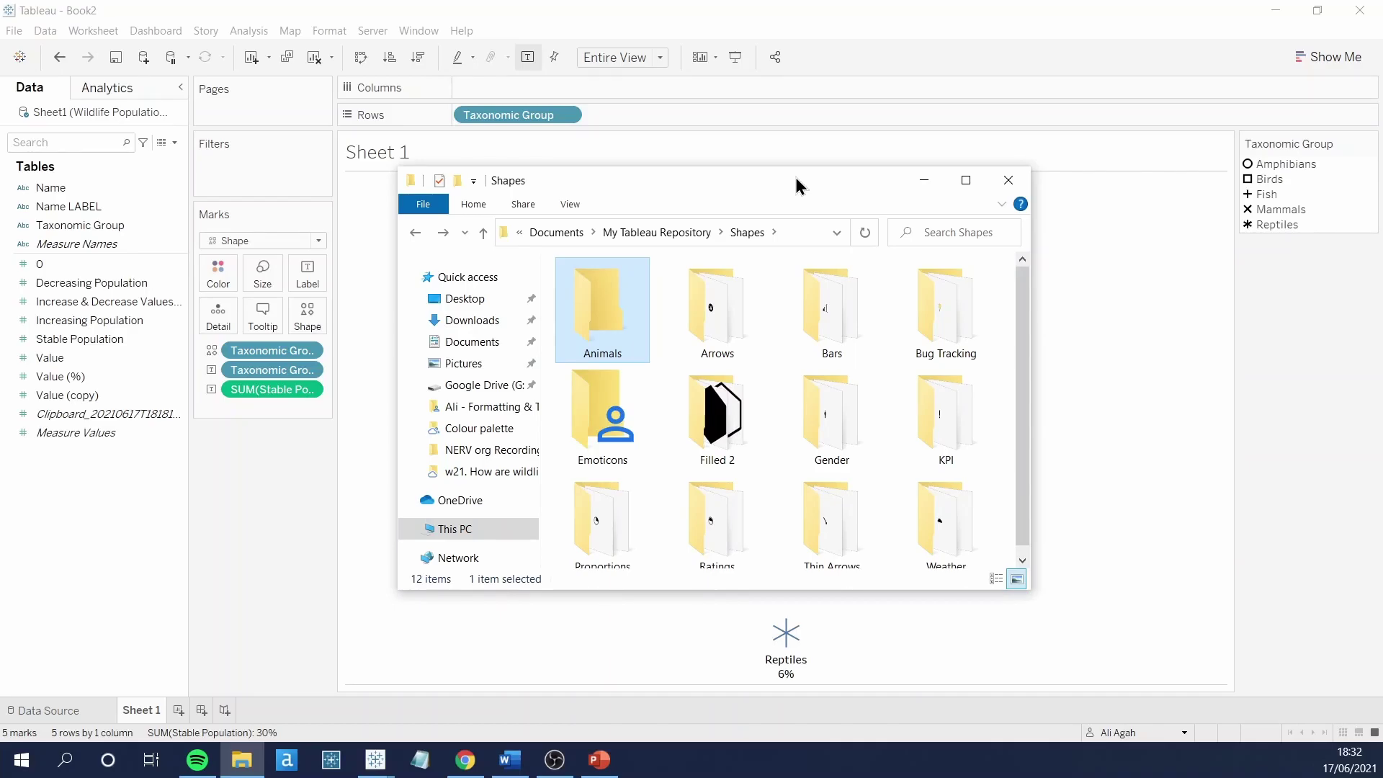
Paste the five animal silhouette PNGs into Animals and return to Shapes
{"action": "double_click", "coordinate": [585, 297]}
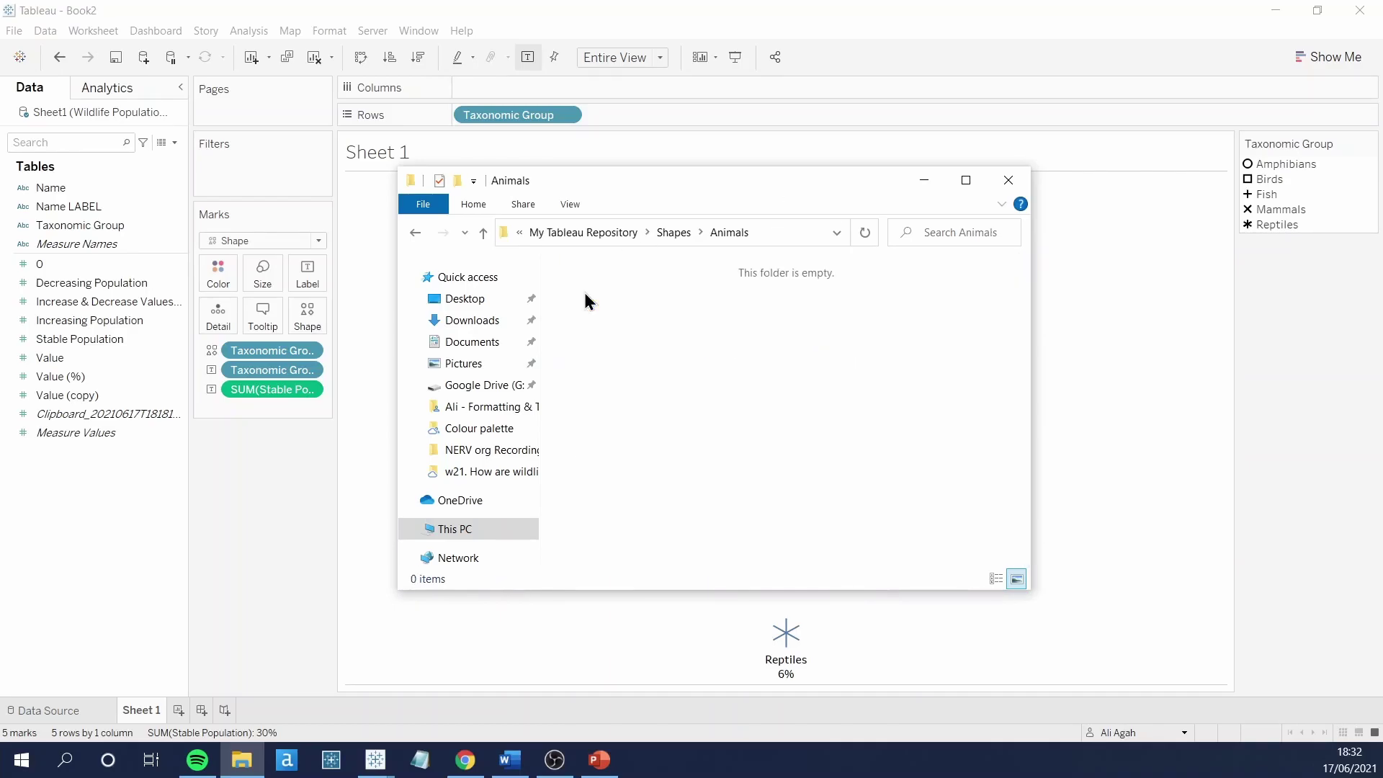
{"action": "right_click", "coordinate": [679, 310]}
{"action": "left_click", "coordinate": [722, 442]}
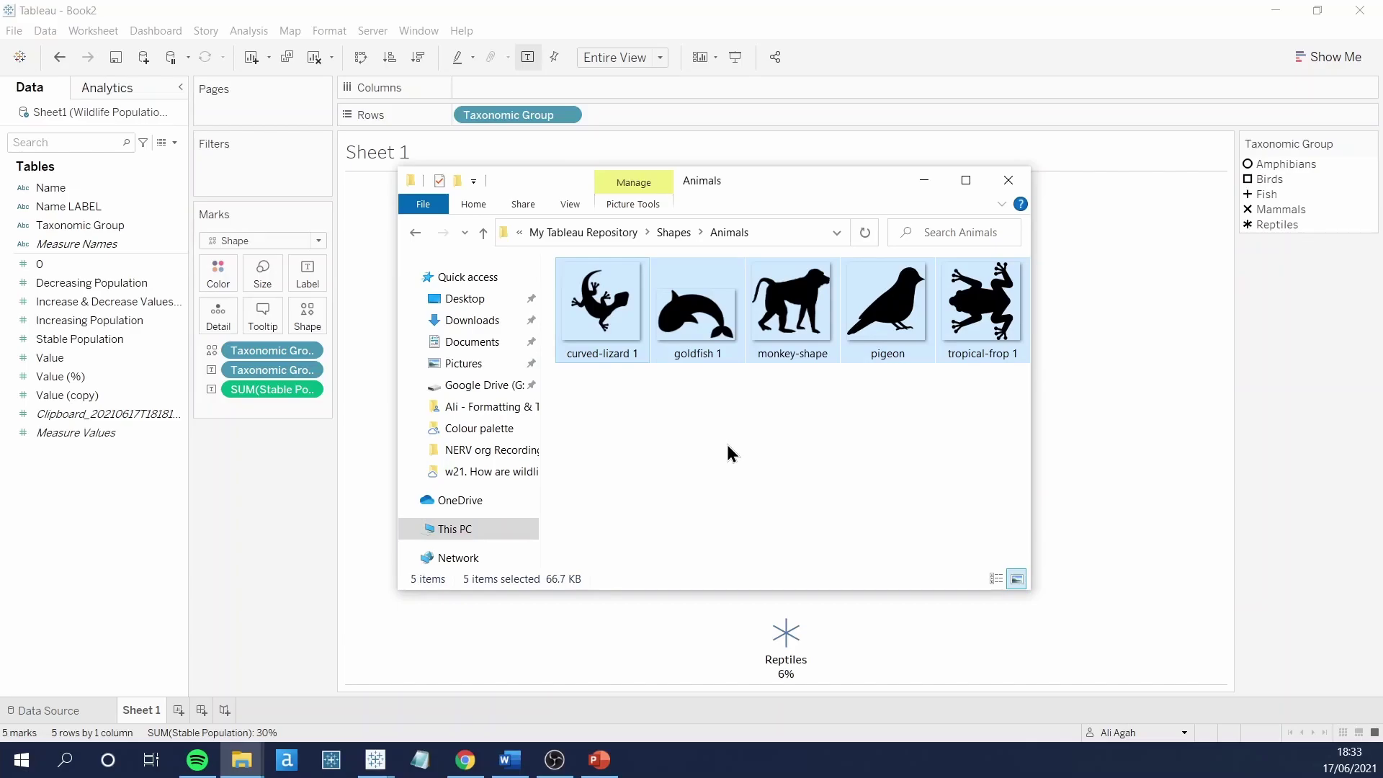
{"action": "left_click", "coordinate": [415, 232]}
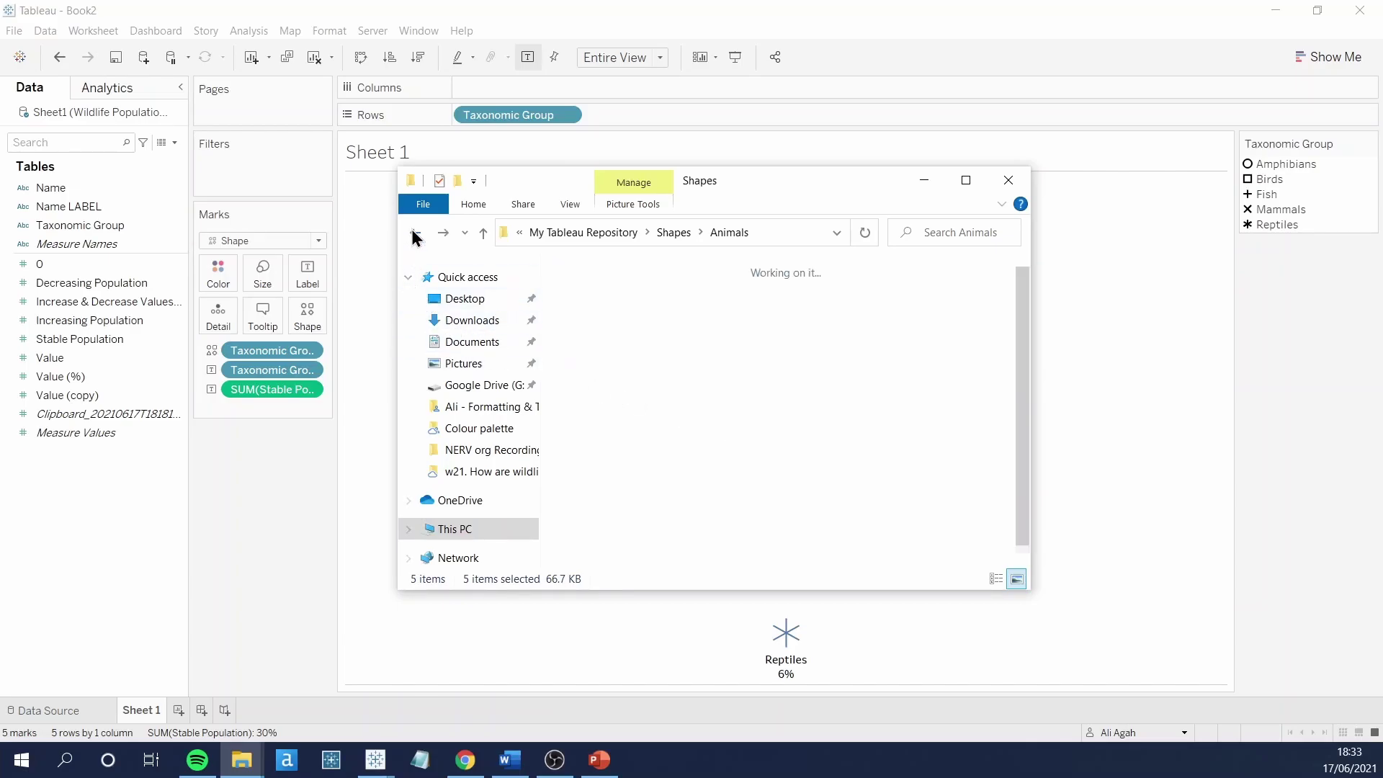
Back in Tableau, reload shapes and pick the Animals palette for Taxonomic Group
{"action": "left_click", "coordinate": [1011, 182]}
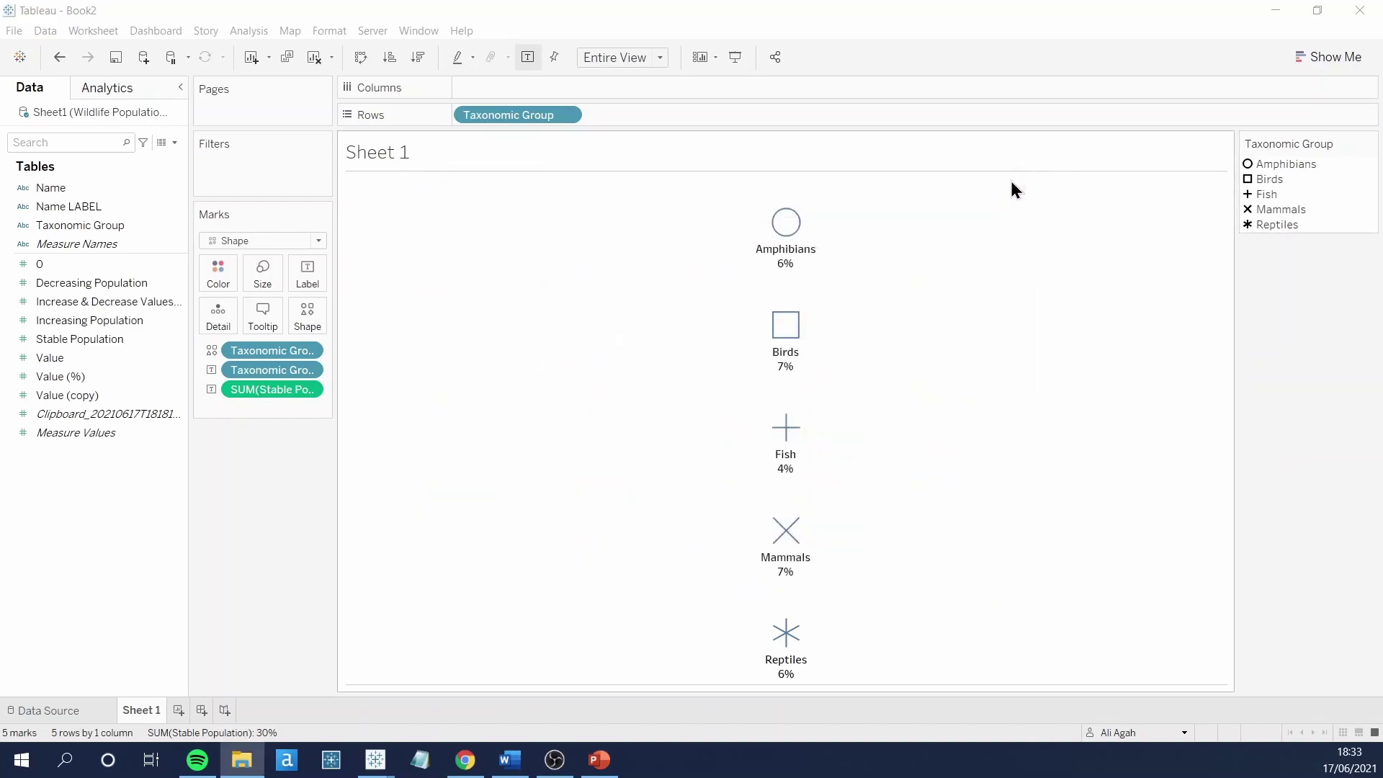
{"action": "left_click", "coordinate": [304, 322]}
{"action": "left_click_drag", "start_coordinate": [689, 205], "coordinate": [481, 220]}
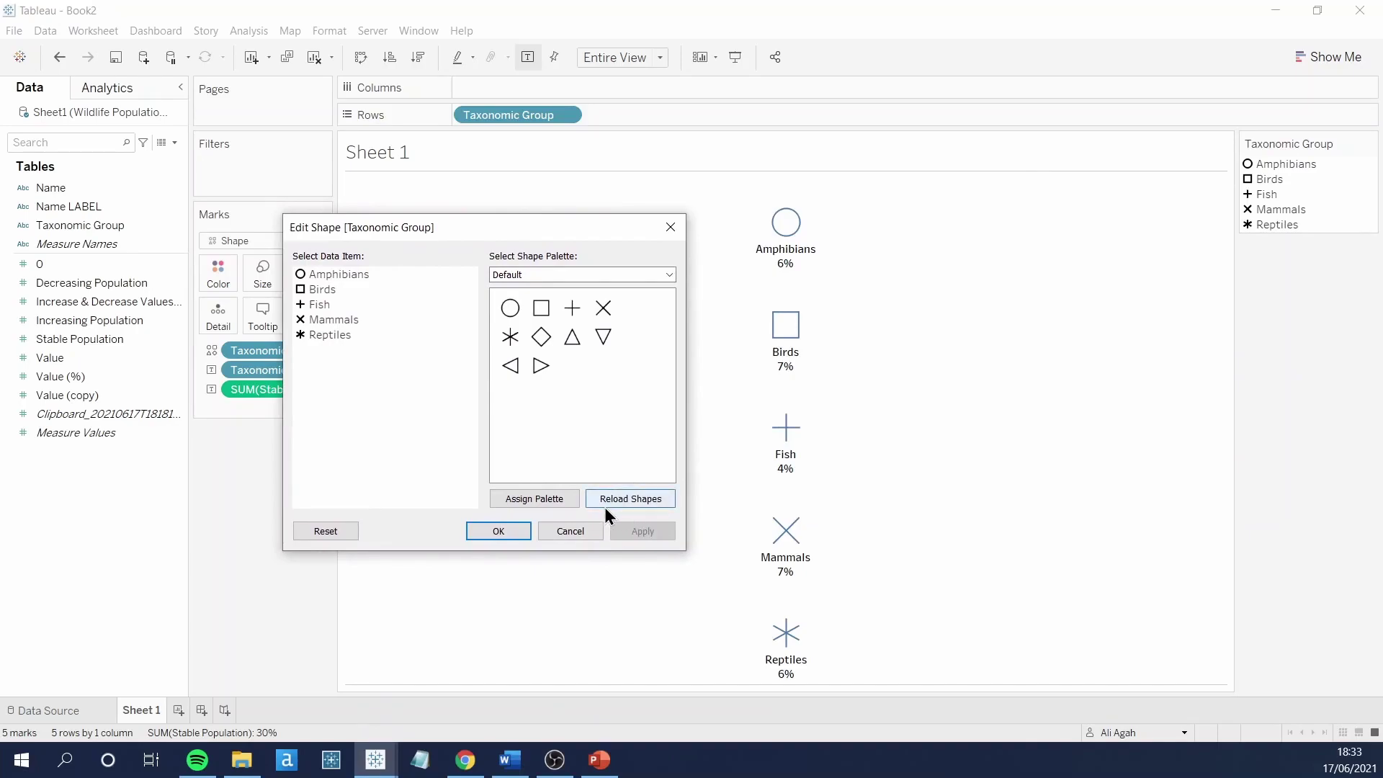
{"action": "left_click", "coordinate": [636, 506]}
{"action": "left_click", "coordinate": [582, 274]}
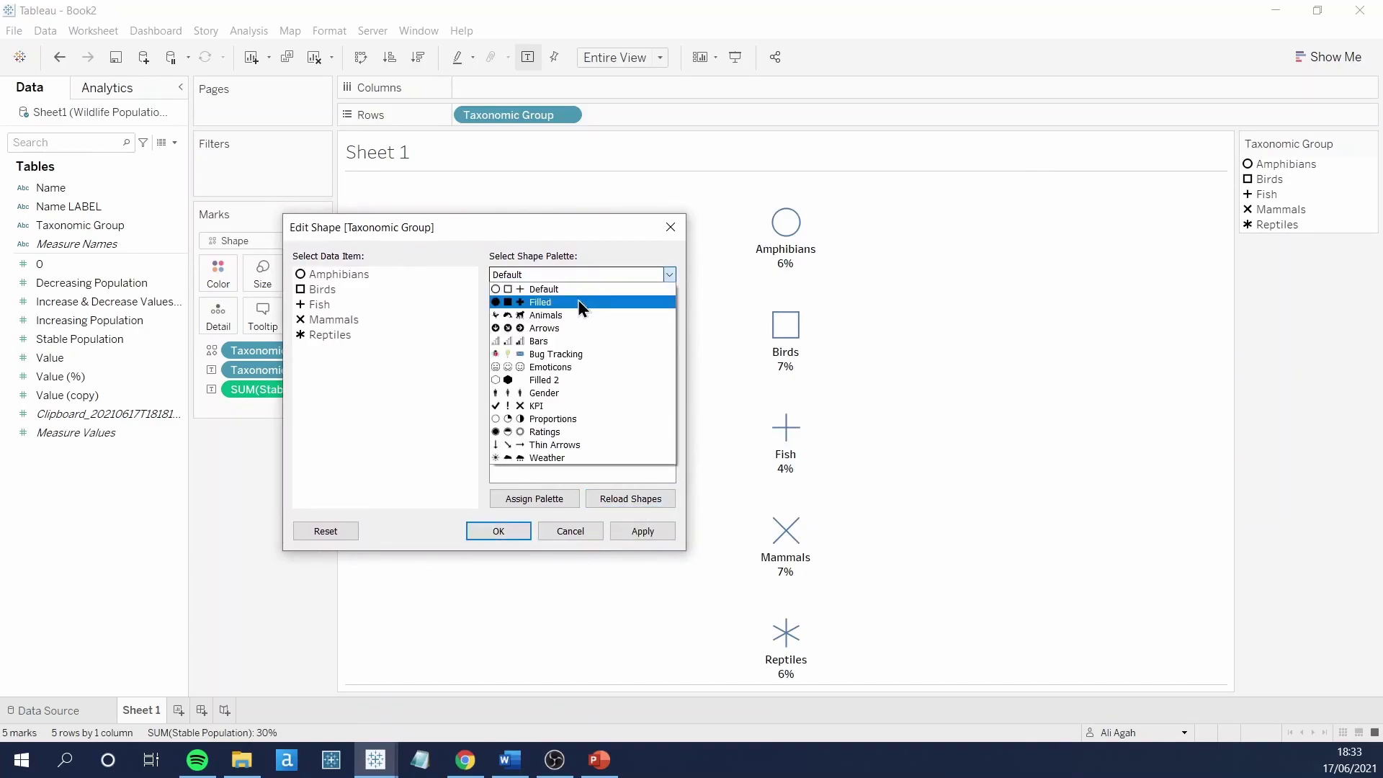
{"action": "left_click", "coordinate": [568, 317]}
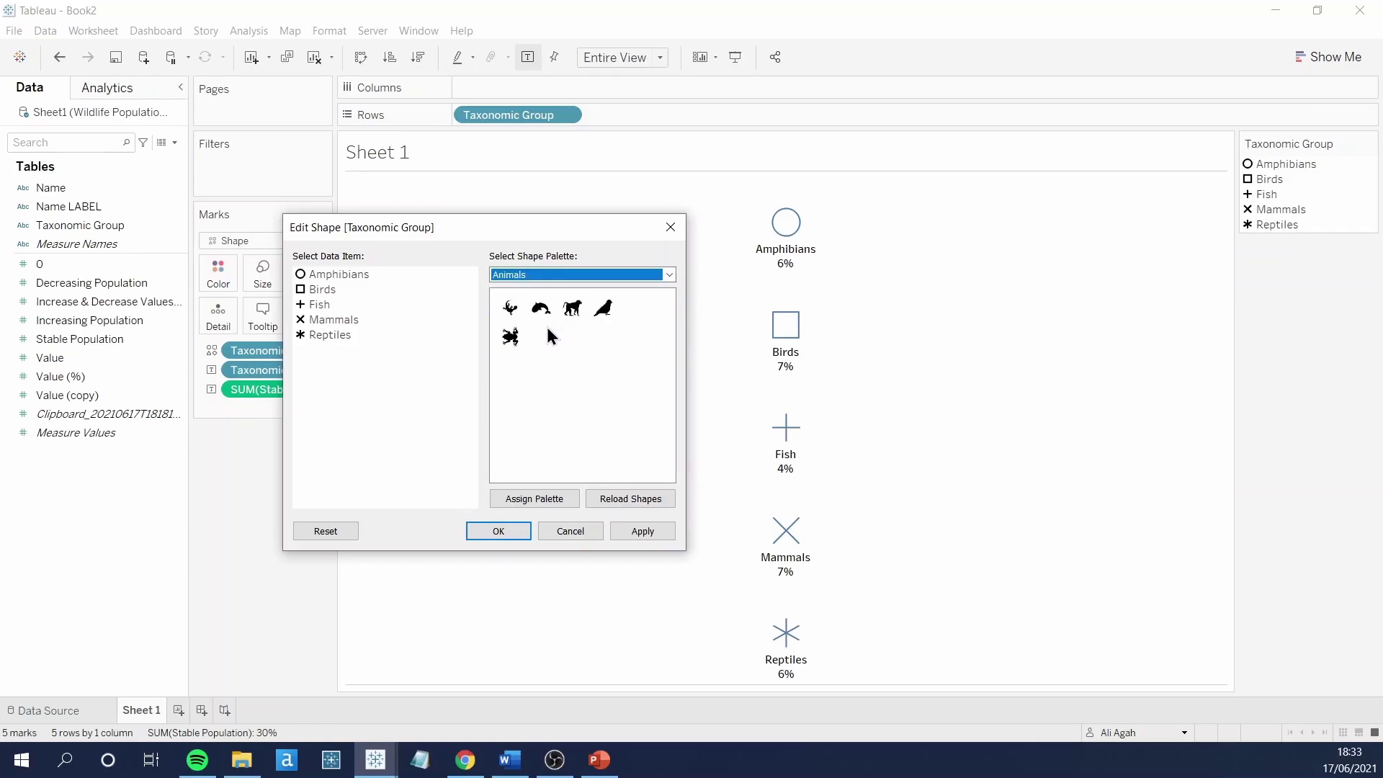
Assign frog, bird, fish, monkey and lizard to Amphibians, Birds, Fish, Mammals and Reptiles
{"action": "left_click", "coordinate": [511, 339]}
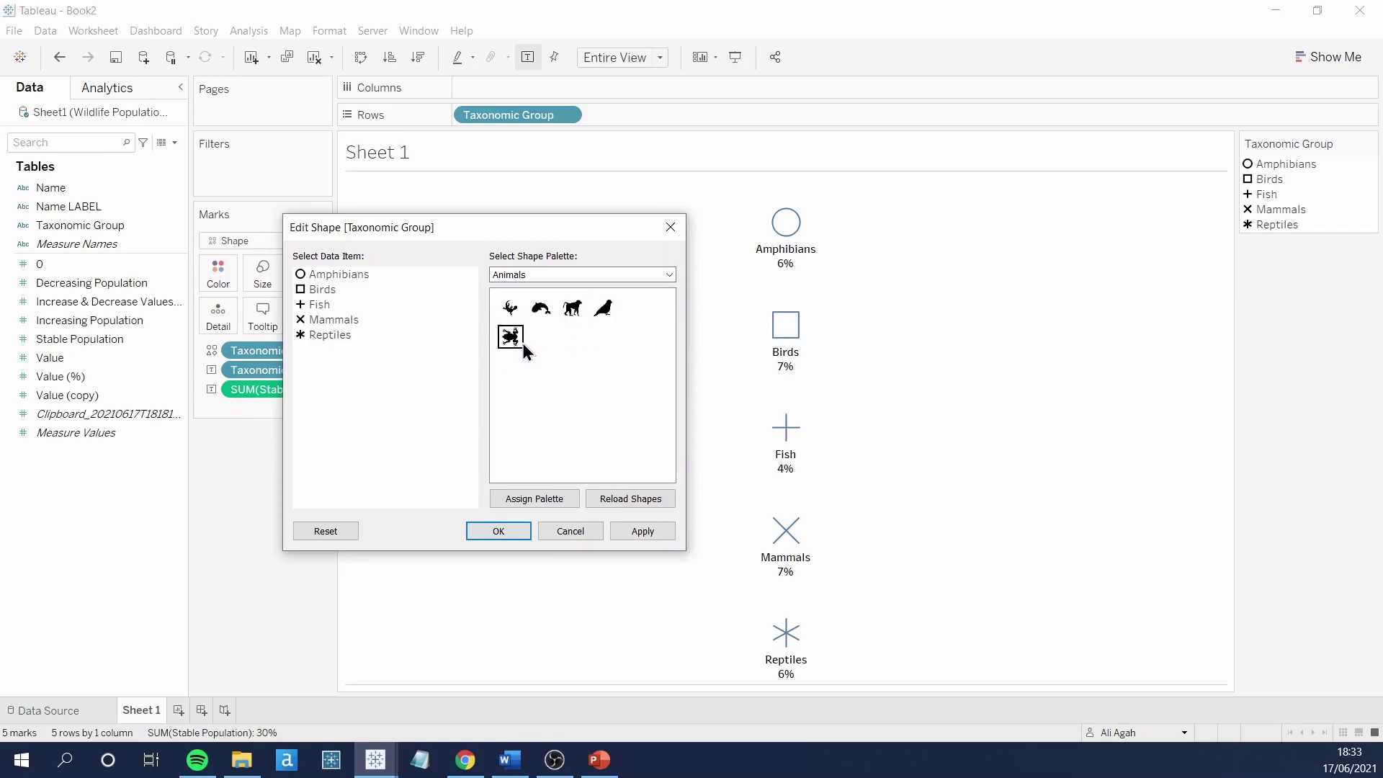
{"action": "left_click", "coordinate": [325, 289]}
{"action": "left_click", "coordinate": [602, 309]}
{"action": "left_click", "coordinate": [357, 307]}
{"action": "left_click", "coordinate": [541, 308]}
{"action": "left_click", "coordinate": [333, 320]}
{"action": "left_click", "coordinate": [570, 308]}
{"action": "left_click", "coordinate": [330, 336]}
{"action": "left_click", "coordinate": [510, 307]}
Apply the animal shapes and enlarge them with the Size slider
{"action": "left_click", "coordinate": [508, 531]}
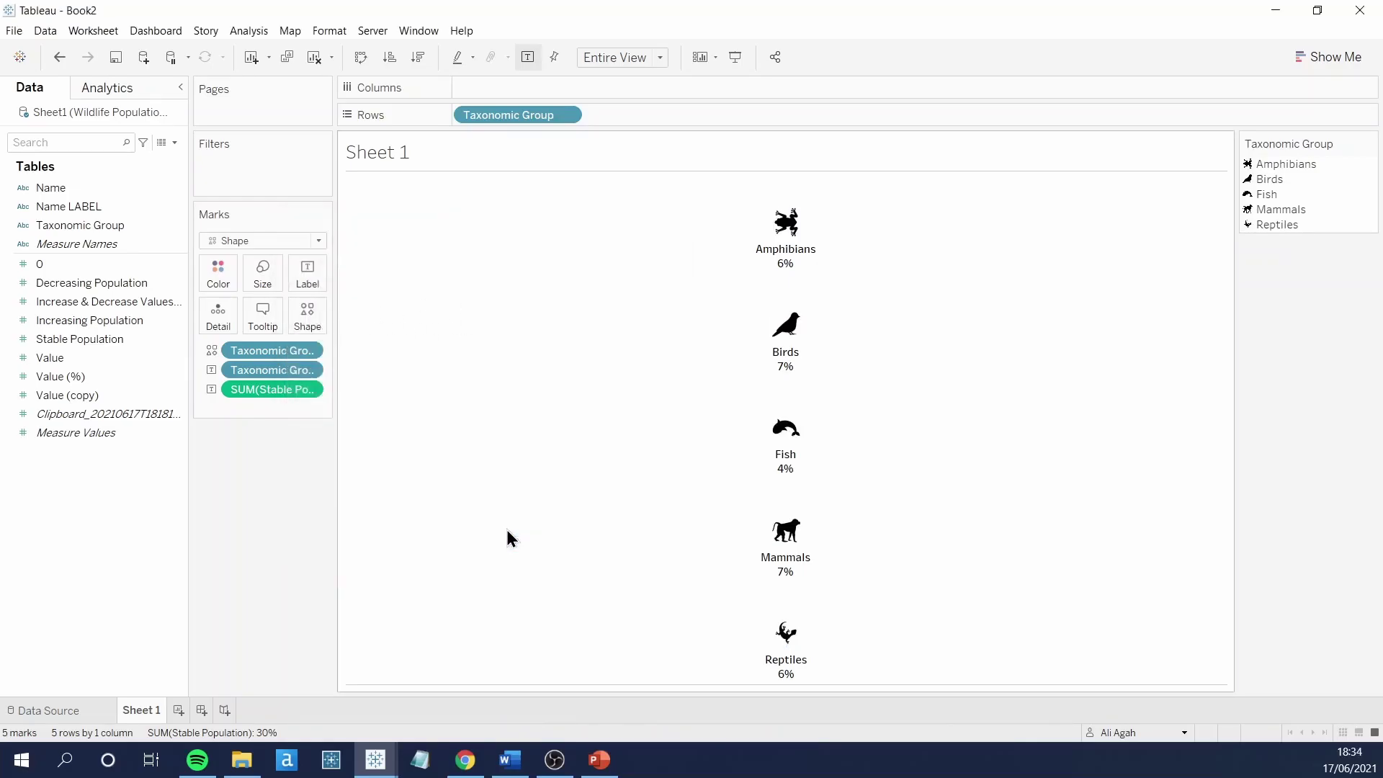
{"action": "left_click", "coordinate": [266, 278]}
{"action": "left_click_drag", "start_coordinate": [277, 314], "coordinate": [279, 317]}
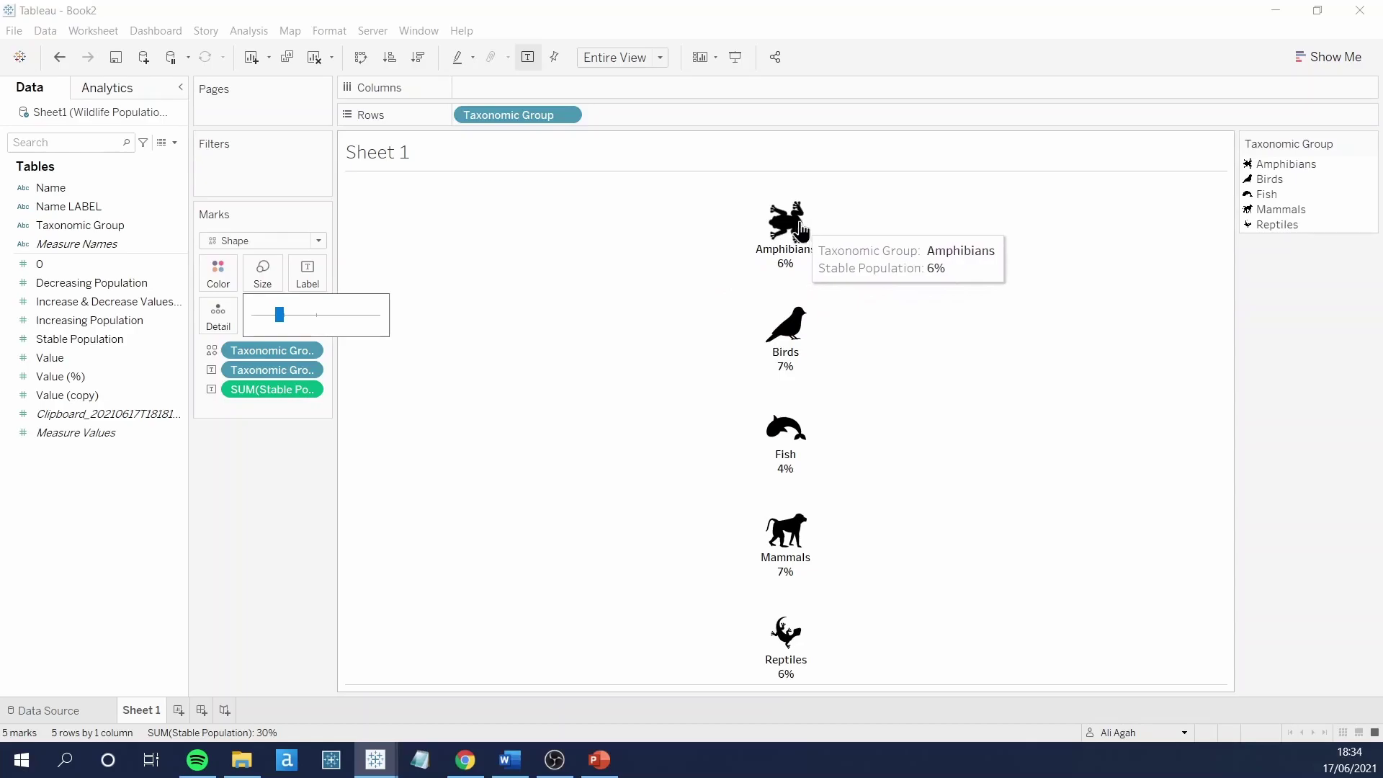